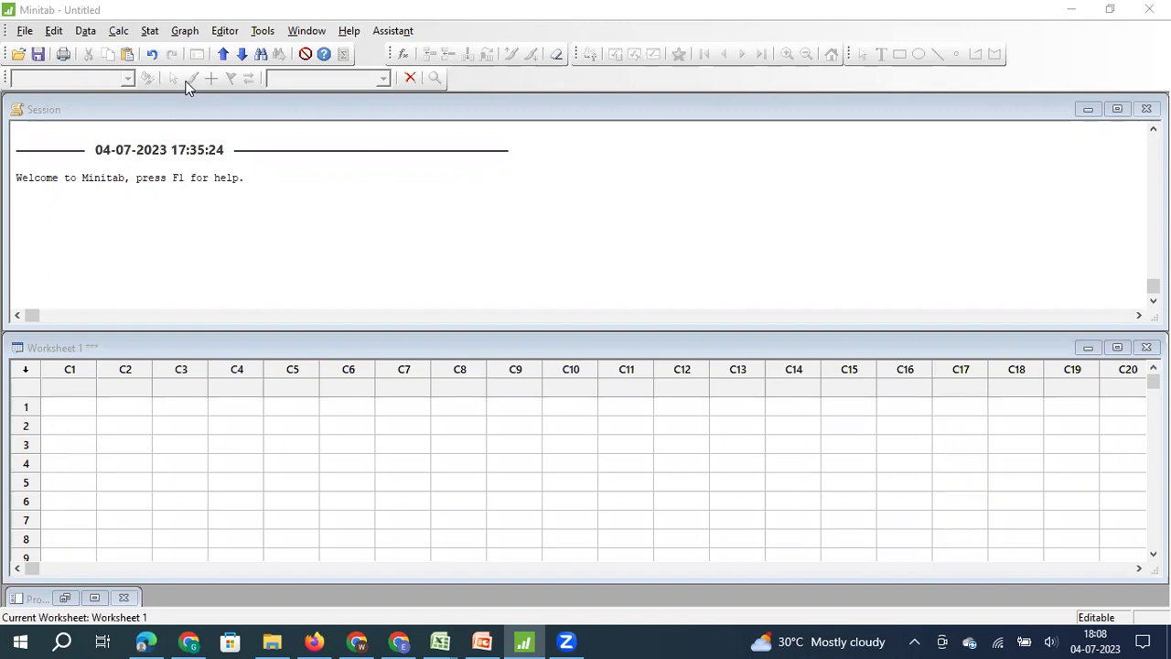
Step: Write the notes "Bulb", "Good one" and "Defective" on separate lines below the welcome message in the Session window
left_click(293, 185)
key("Return")
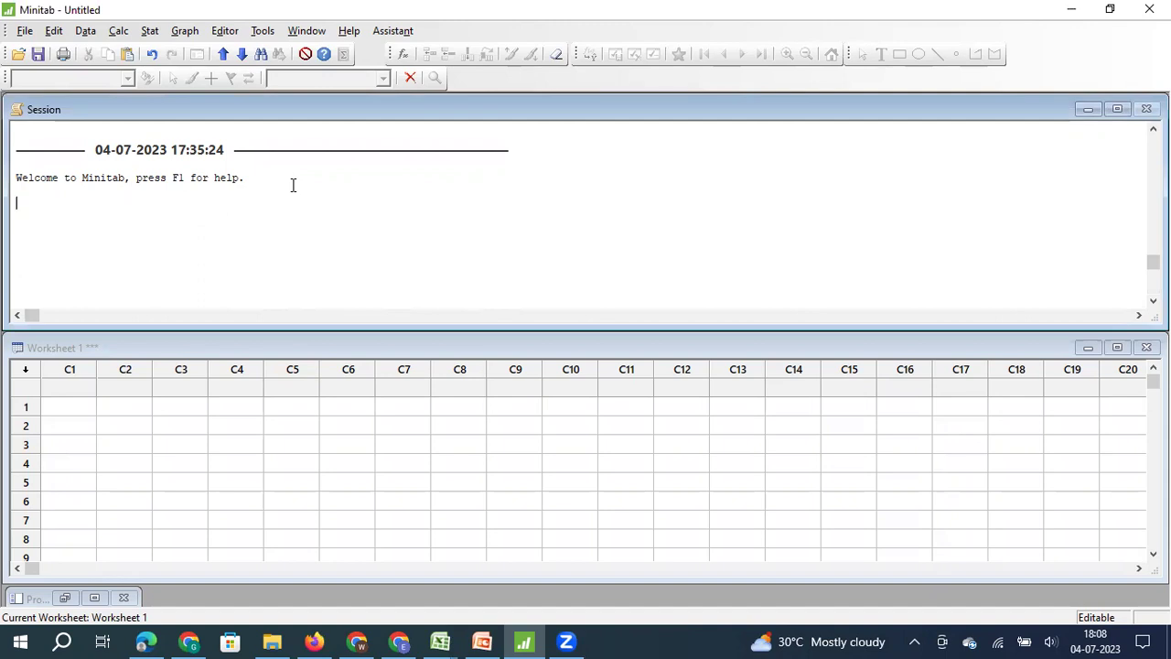
type("Bulb")
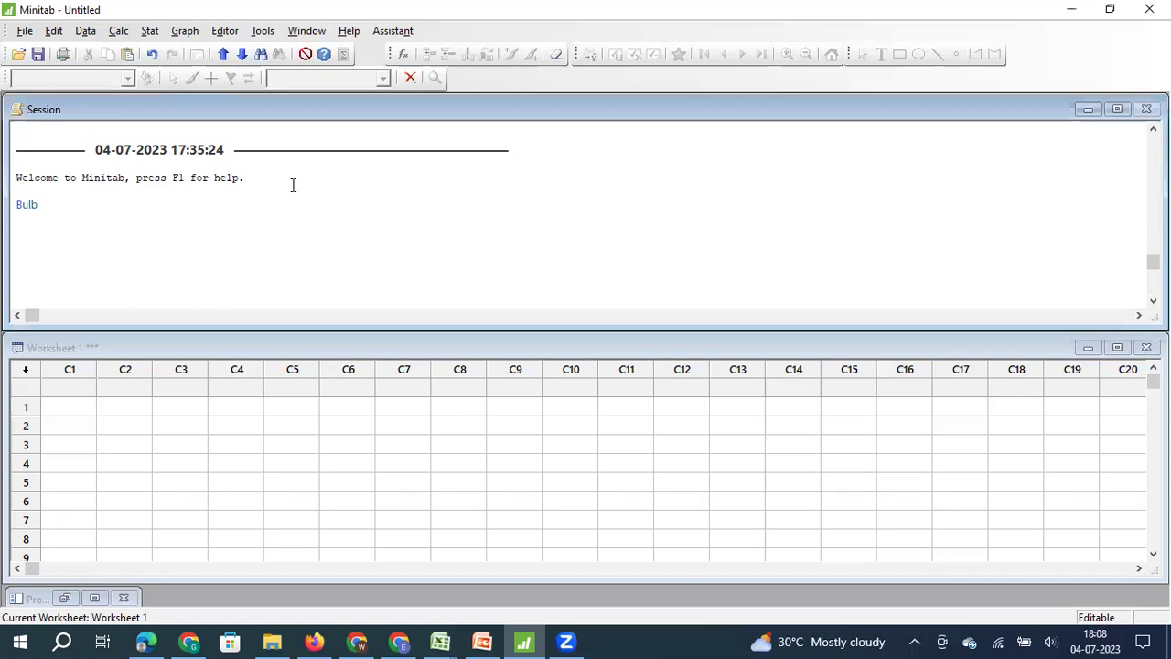
key("Return")
type("Good one")
key("Return")
type("Defective")
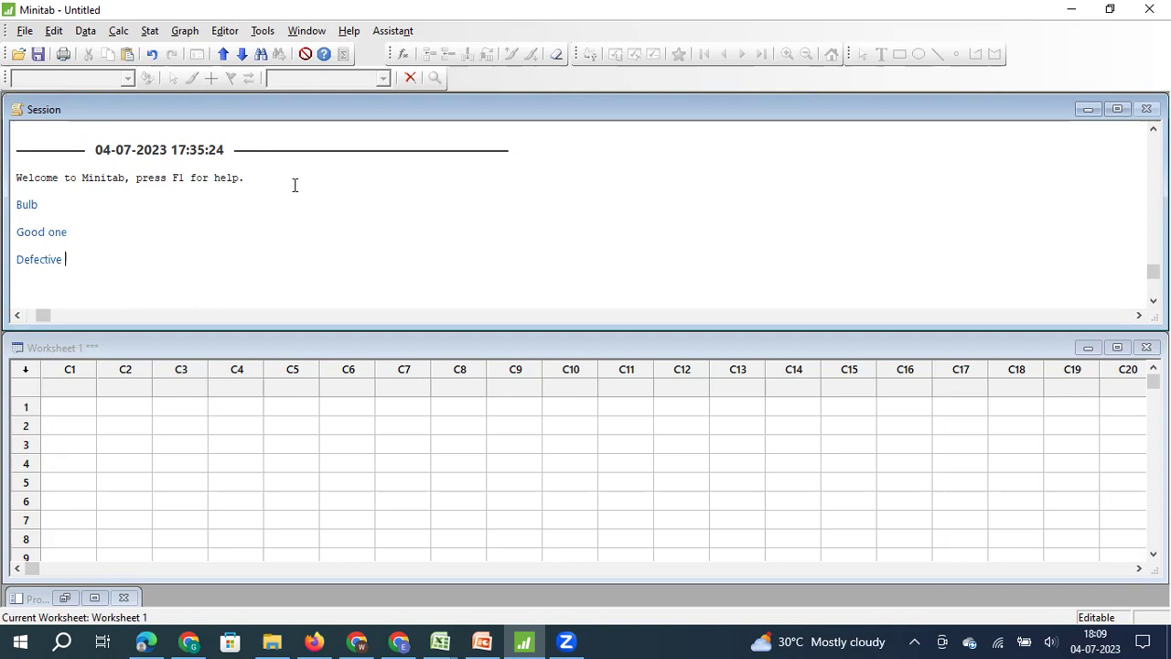
Step: Add a note line reading "90% is accuracy , CI -" below "Defective" in the Session window
key("Return")
type("90% is")
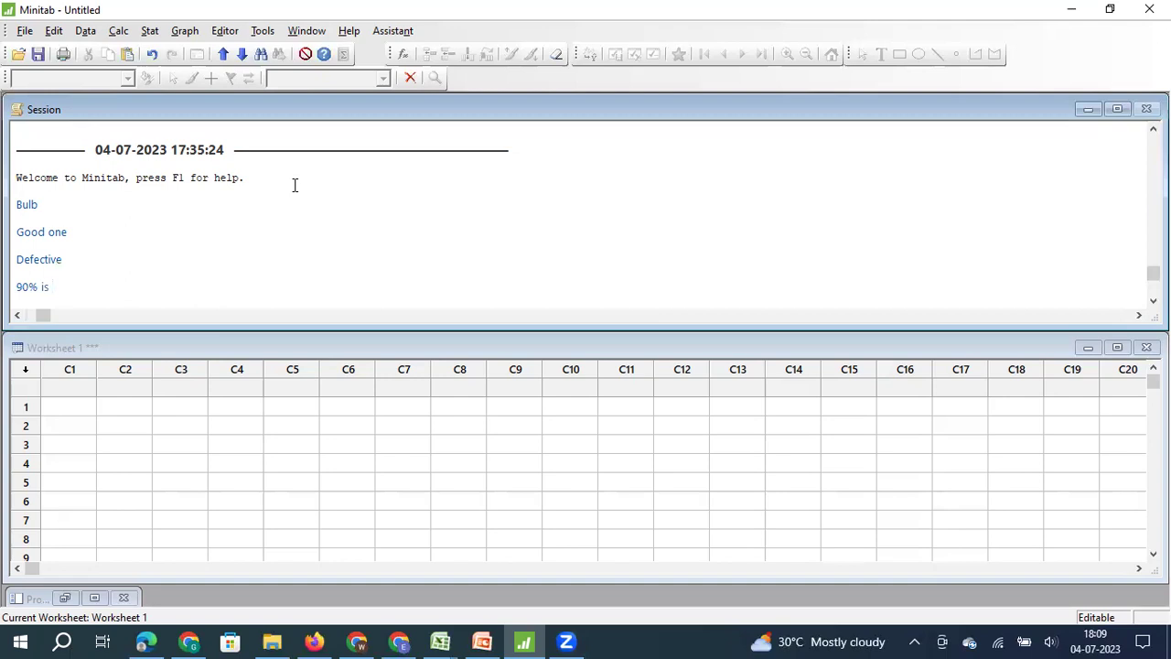
type(" accuracy")
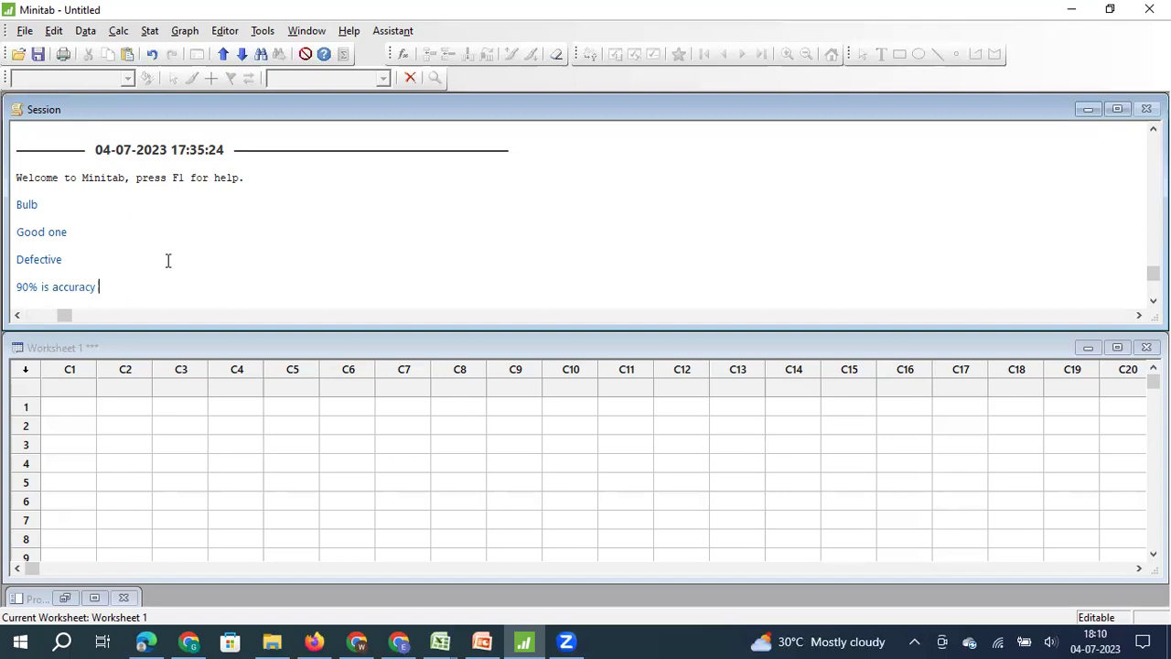
type(", CI -")
key("Return")
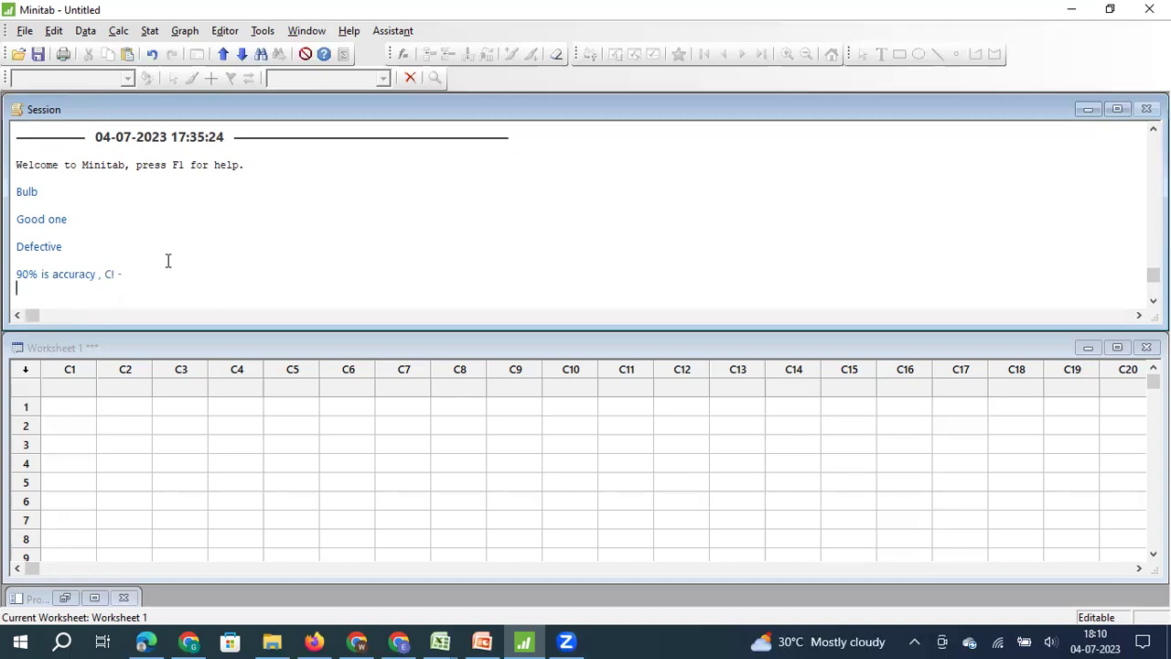
Step: Add the example line "82% +/- 2% , 80% to 84%, 95%" beneath the accuracy note
type("82%")
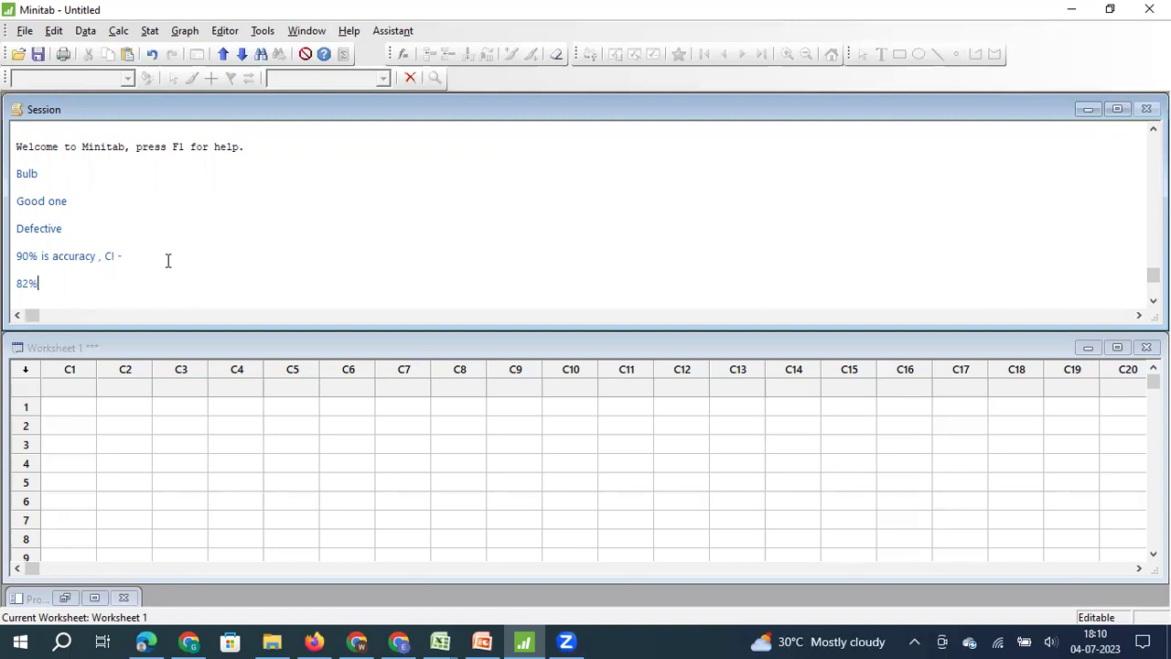
type(" +/-")
type("2%")
key("Home")
key("Up")
key("Up")
key("Down")
key("Down")
key("End")
type(", 80% to 9")
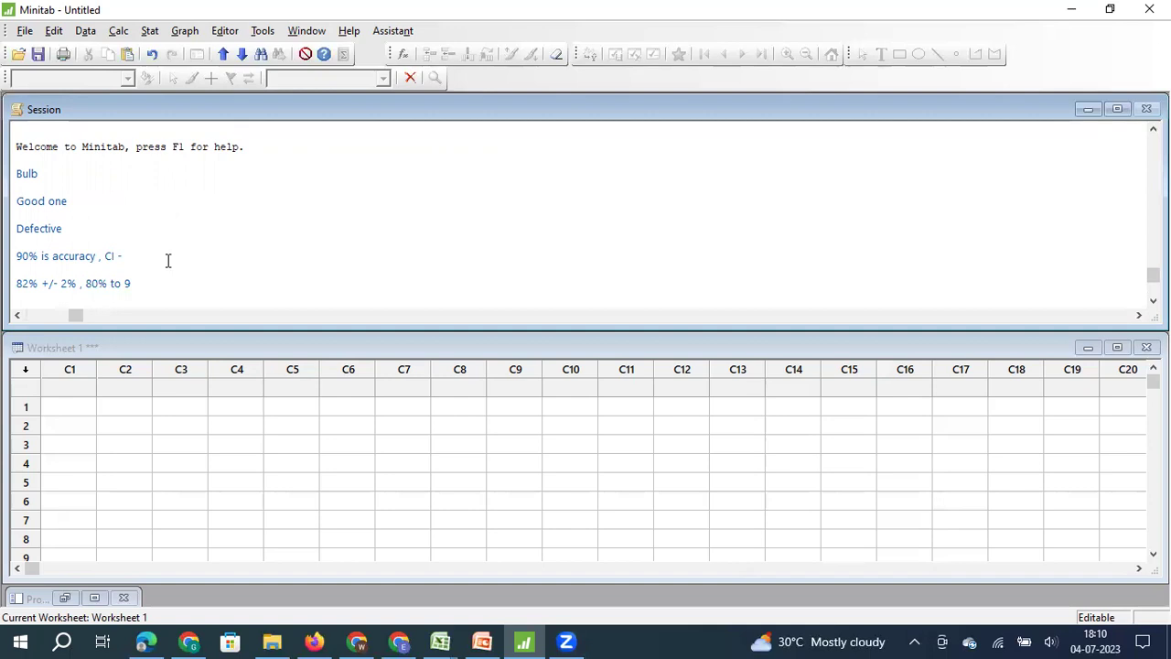
key("BackSpace")
type("84%")
type(",")
type("95%")
Step: Complete the accuracy note's CI entry with "2%, 95%"
key("Home")
key("Up")
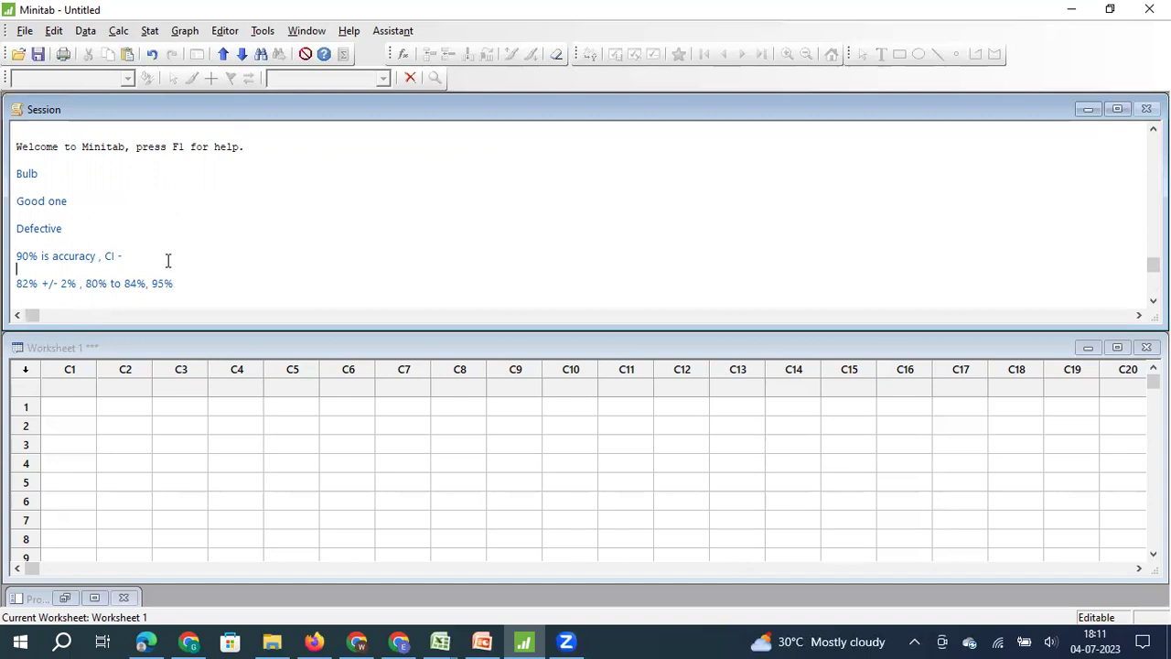
key("End")
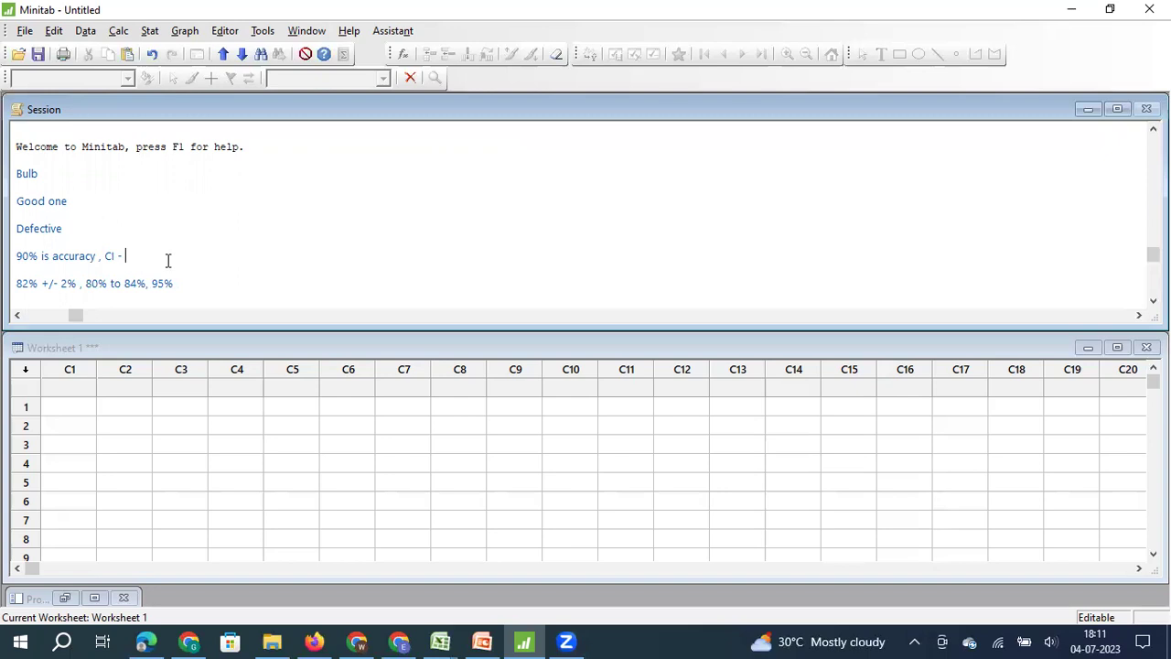
type("2%, 95%")
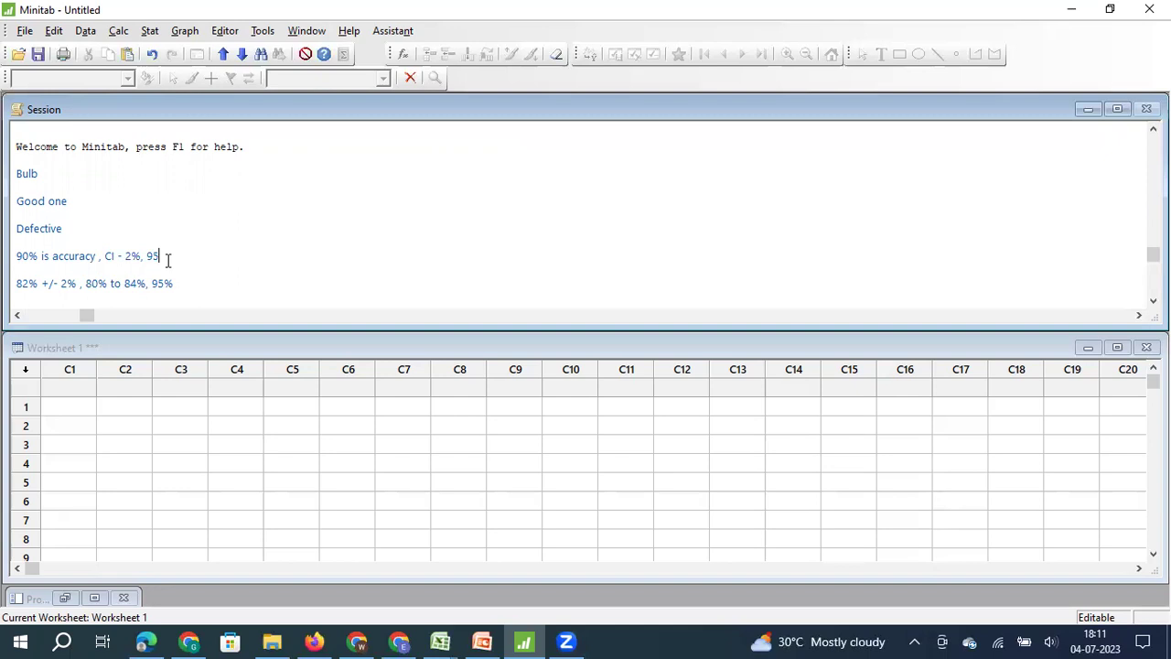
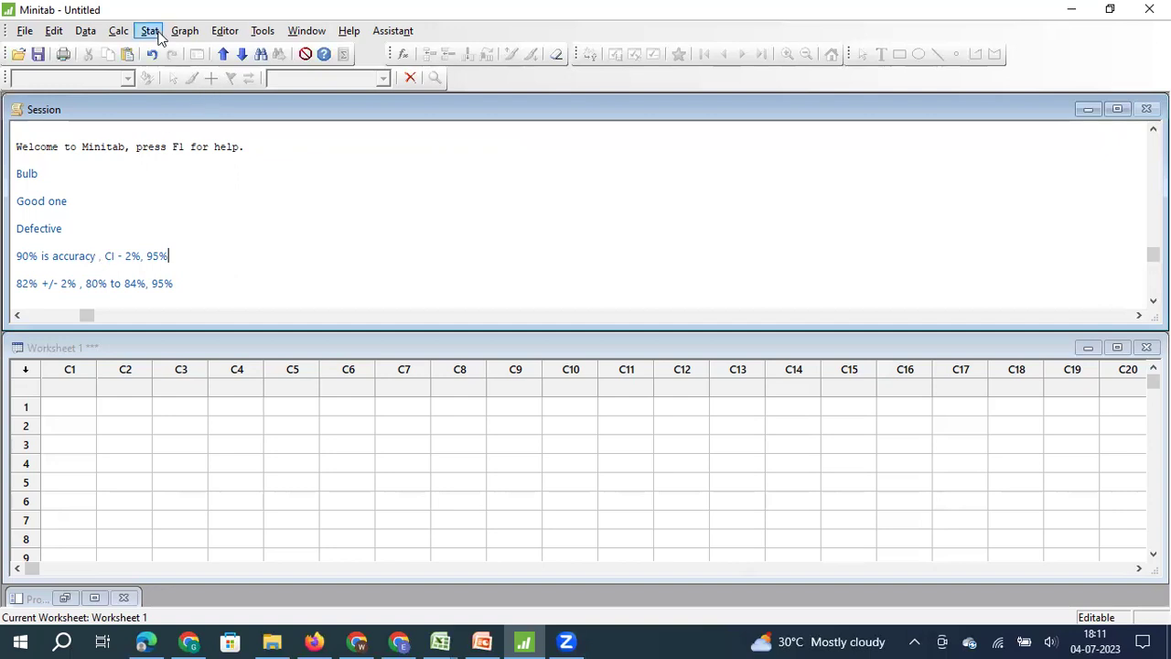
Step: Start a Sample Size for Estimation analysis and set its parameter to Proportion (Binomial)
left_click(149, 30)
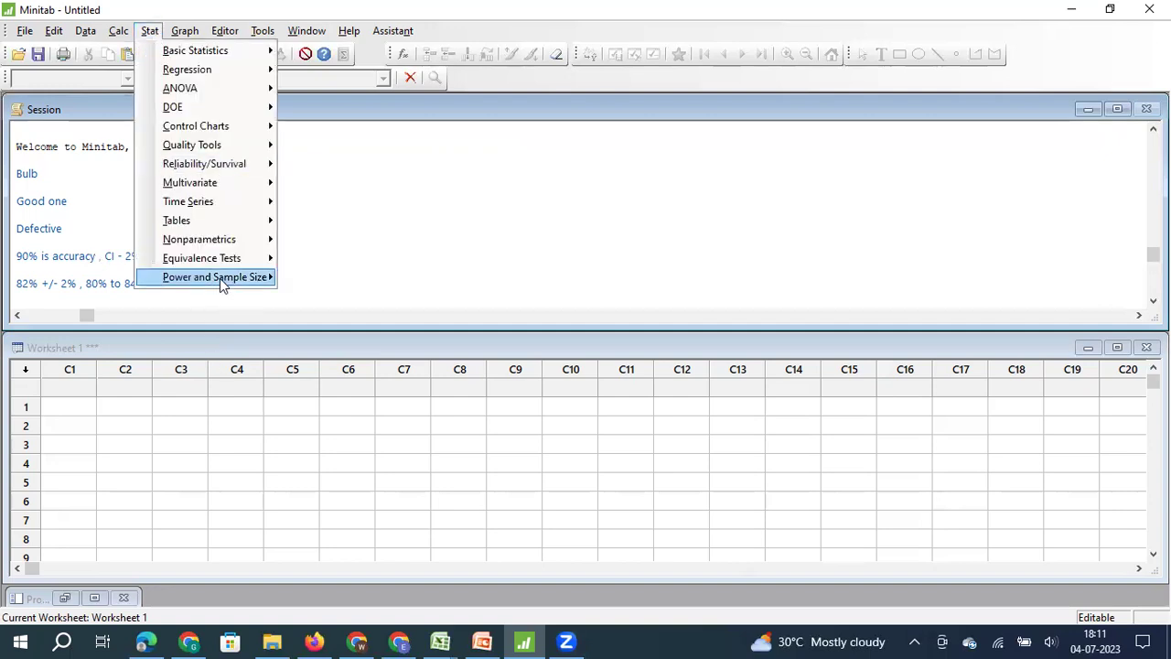
mouse_move(220, 280)
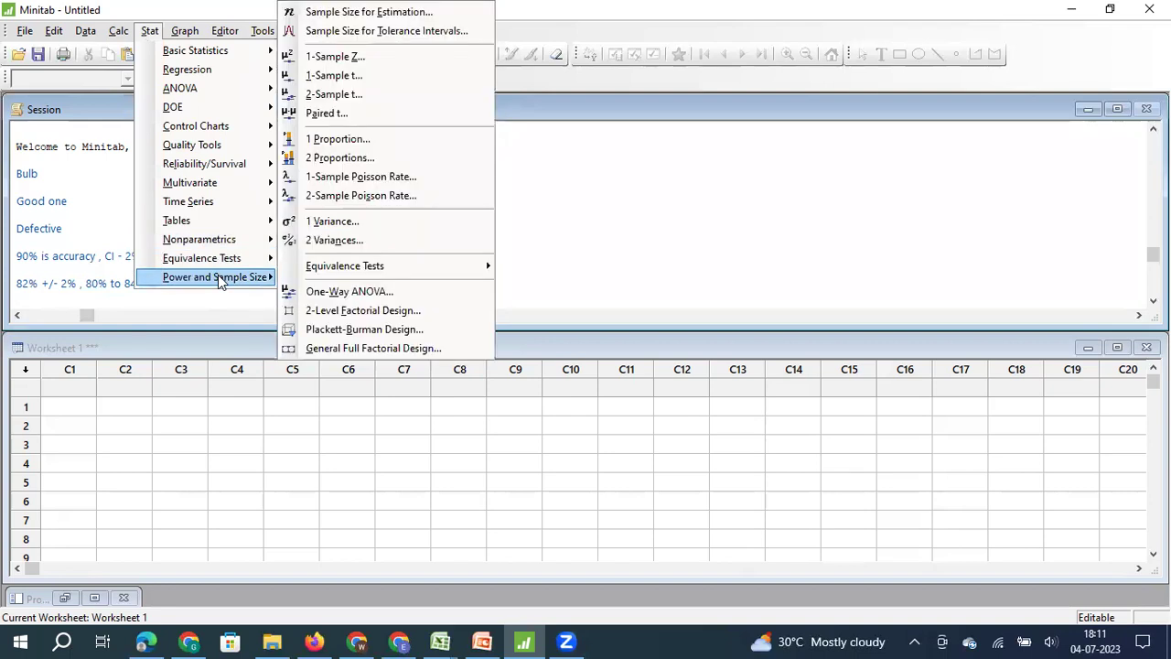
left_click(383, 19)
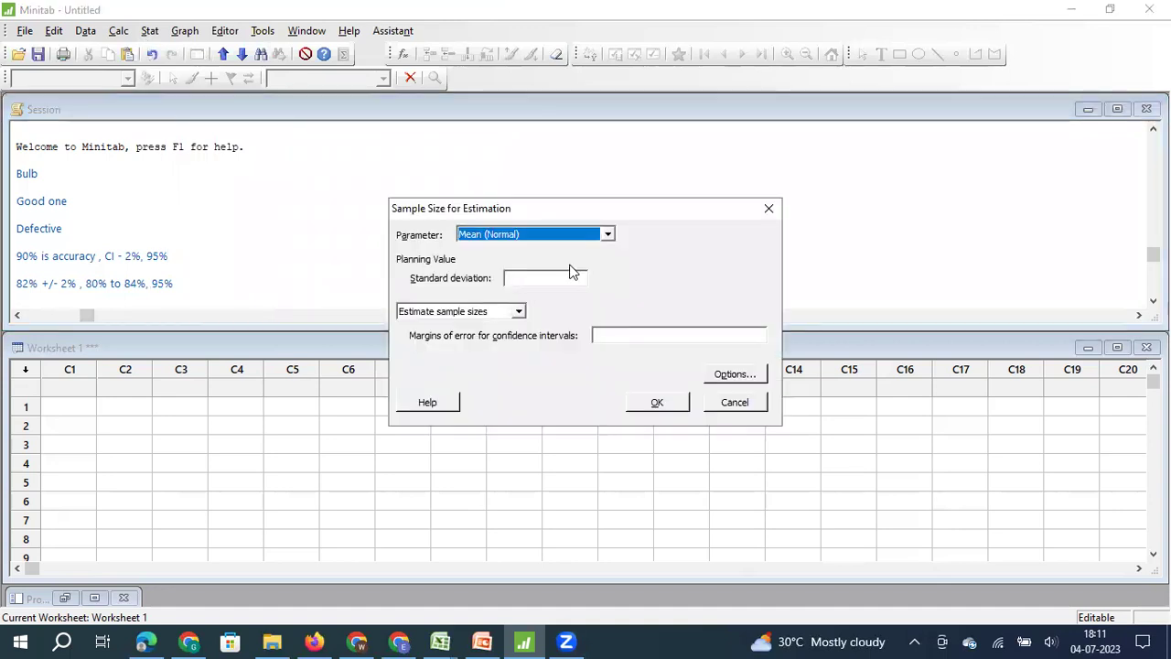
left_click(606, 235)
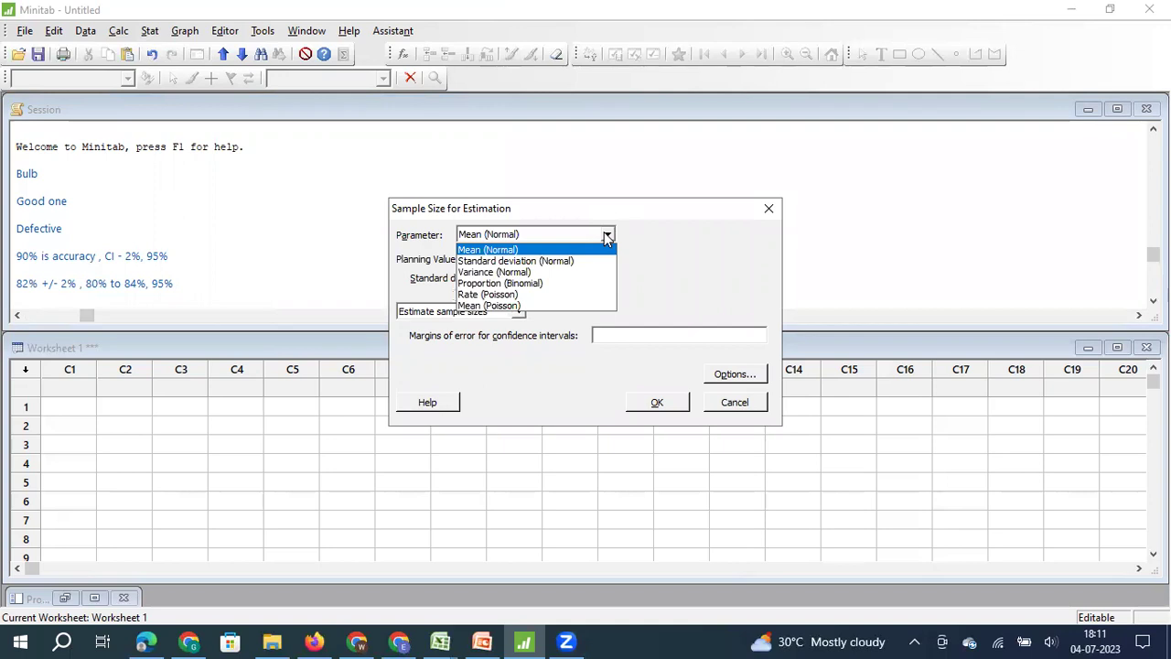
left_click(560, 279)
Step: Set the planning proportion to 0.90 and the margin of error for confidence intervals to 0.02
left_click(488, 281)
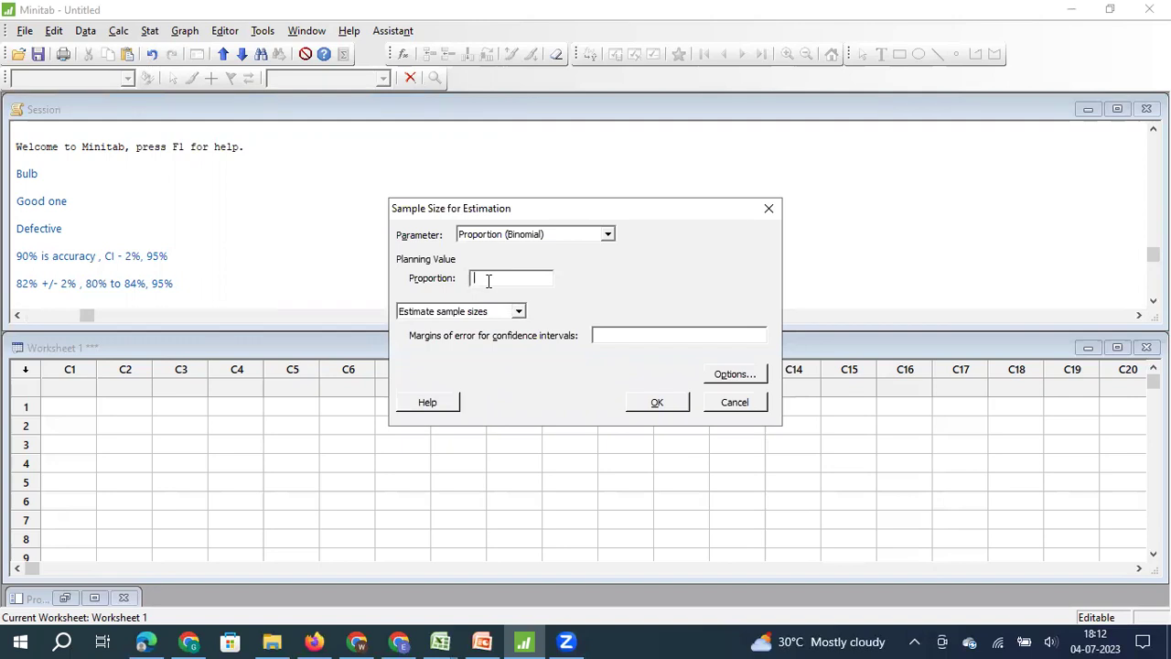
type("90")
key("BackSpace")
key("BackSpace")
type("0.9")
type("0")
type("0.")
type("02")
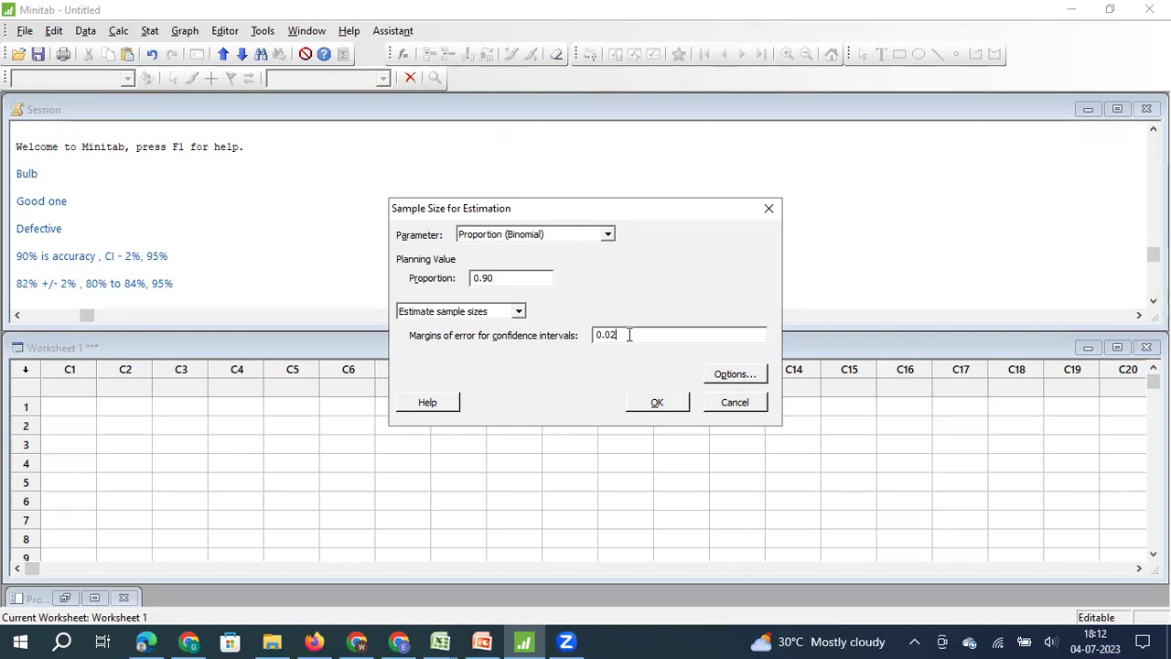
Step: Accept the two-sided interval at confidence level 95.0 in the estimation options and calculate the sample size
left_click(741, 375)
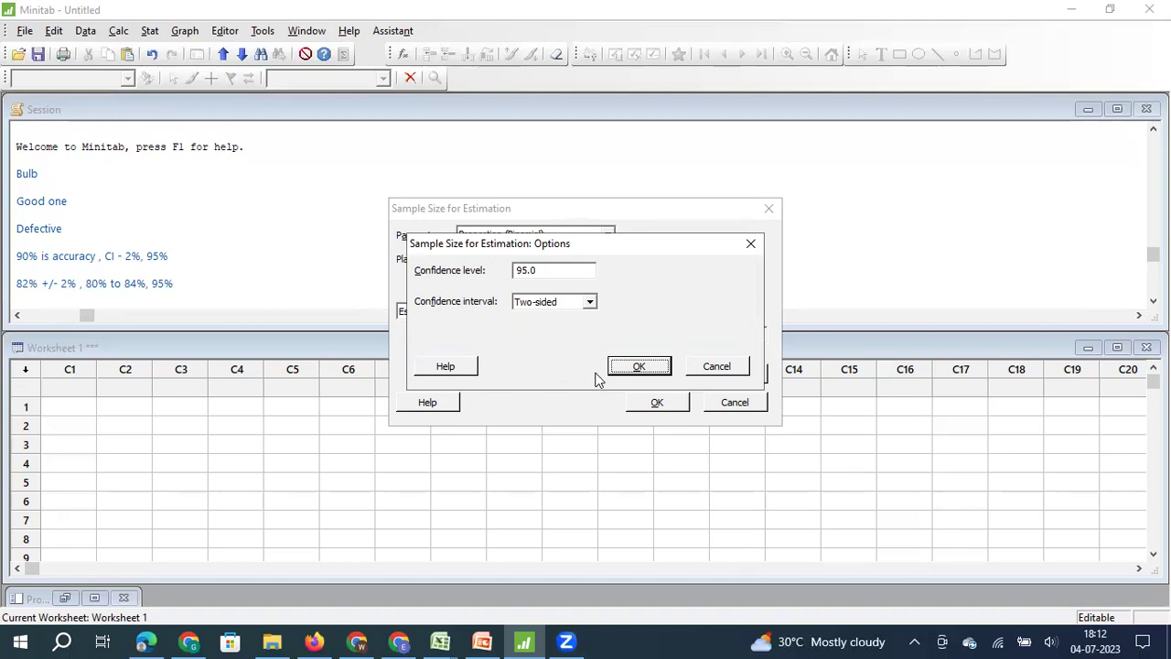
left_click(631, 367)
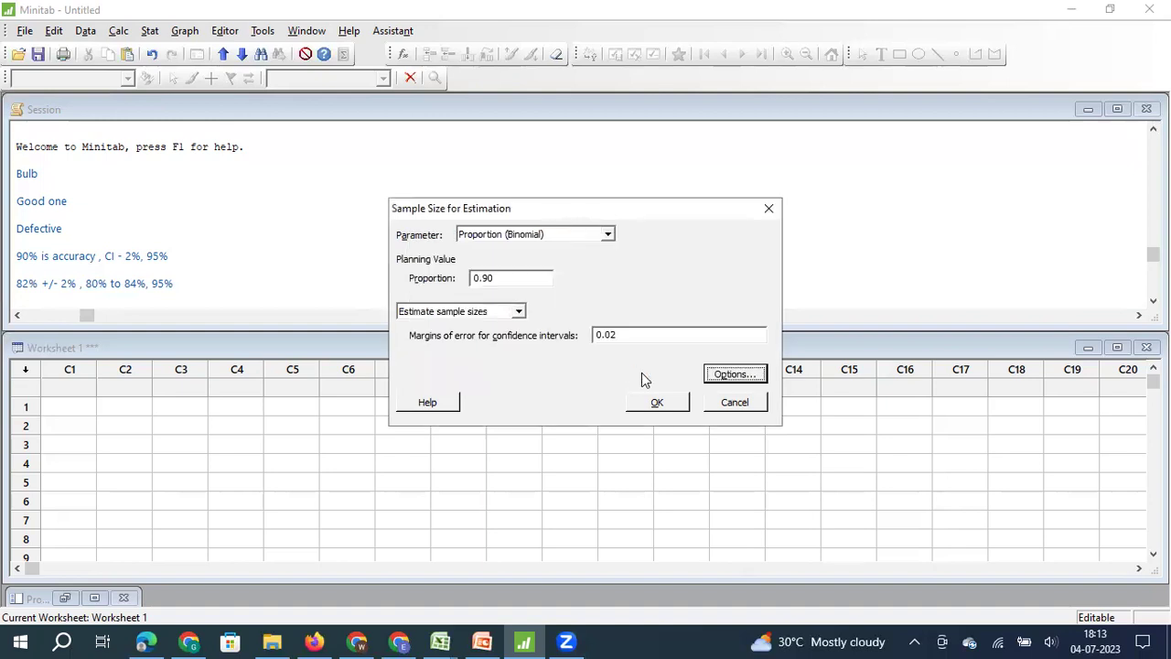
left_click(651, 402)
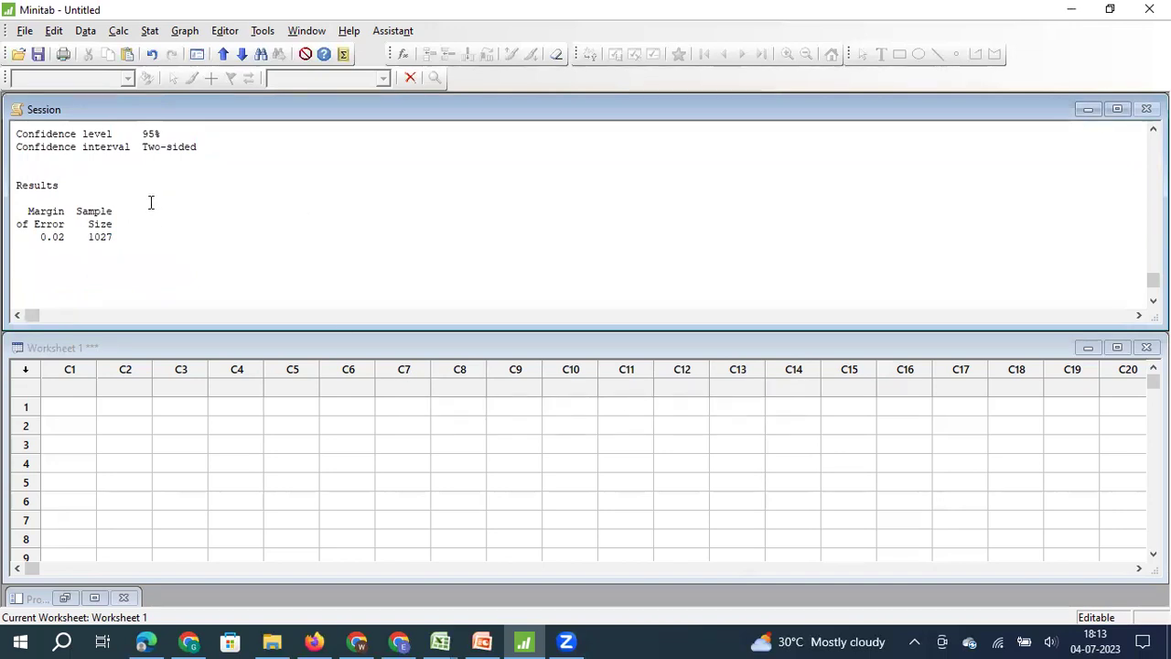
Step: Examine the output's distribution, proportion, confidence level, margin of error and sample size for the 0.9 proportion
key("Up")
key("Up")
key("Up")
key("Up")
key("Up")
key("Up")
key("Up")
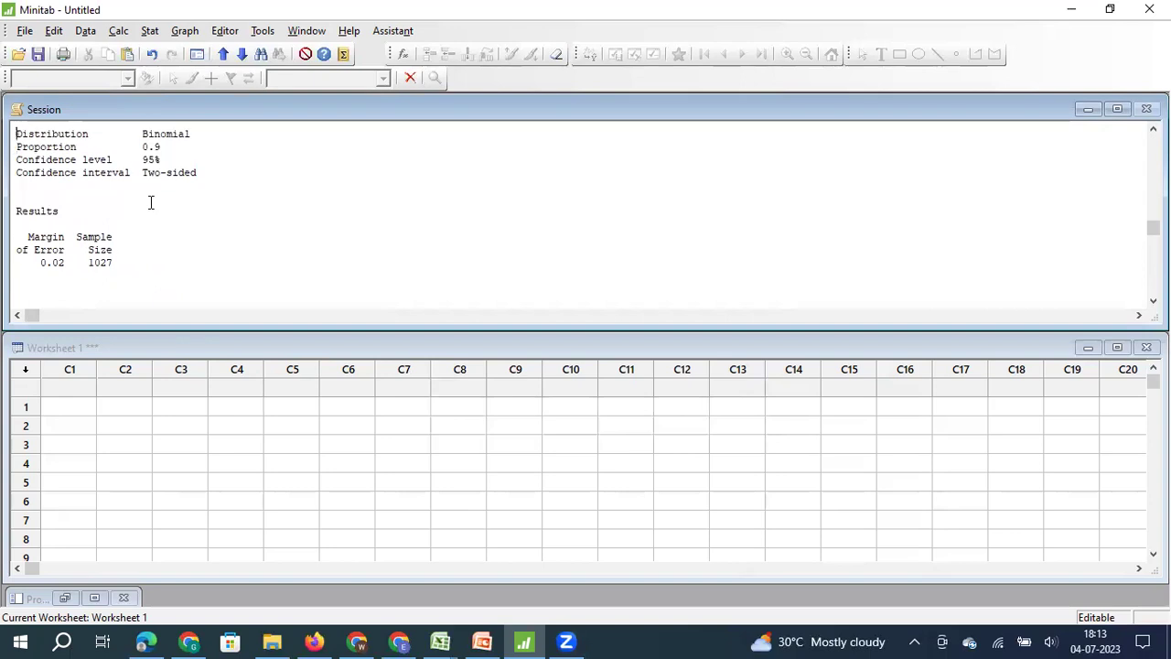
key("Down")
key("Down")
key("Down")
key("Down")
key("Up")
key("Up")
key("Down")
key("Up")
key("Up")
key("Down")
key("Right")
key("Right")
key("ctrl+Right")
key("ctrl+Right")
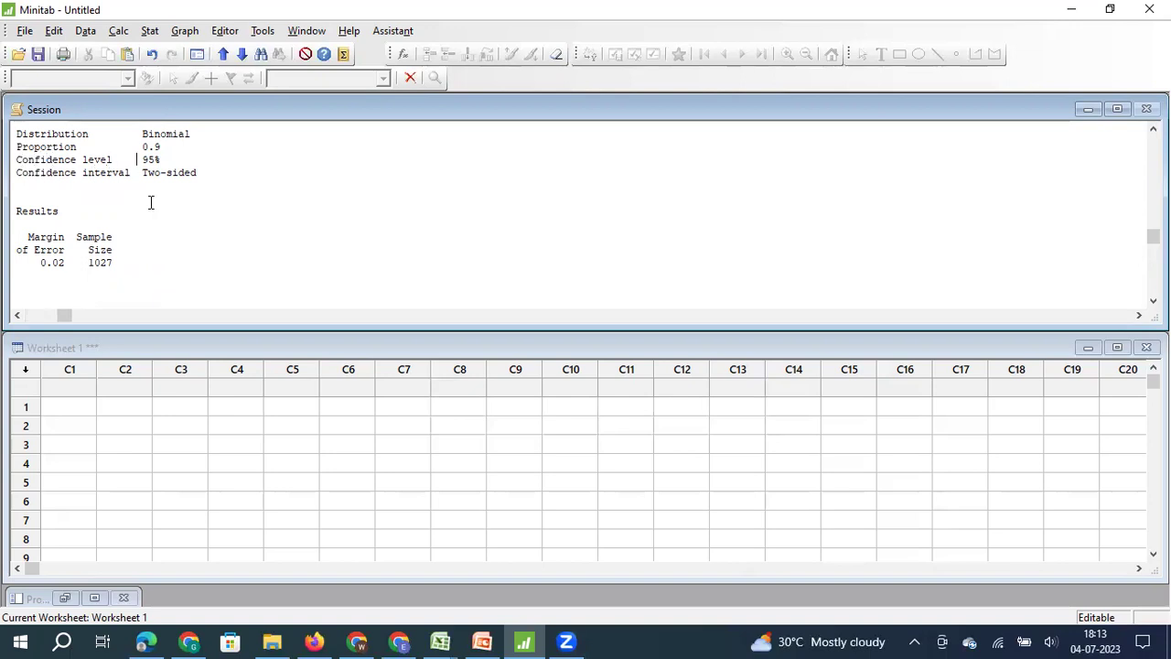
key("Down")
key("Down")
key("Down")
key("Down")
key("Down")
key("Down")
key("Down")
key("Down")
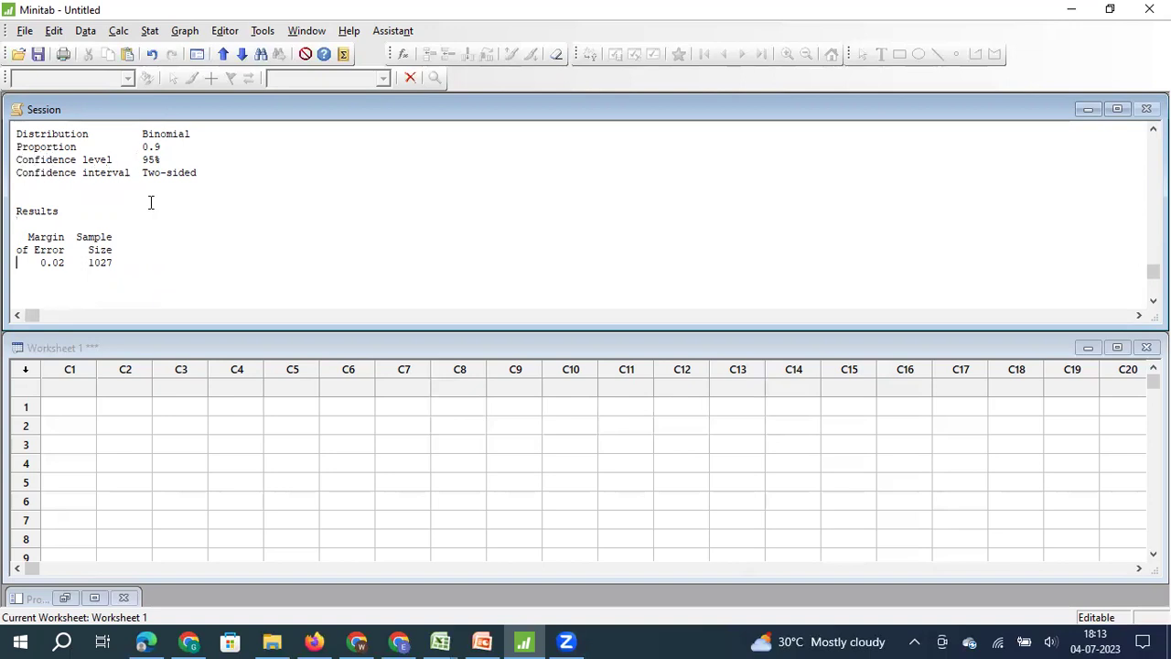
key("Right")
key("Right")
key("Right")
key("Right")
key("Right")
key("Right")
Step: Rerun the sample size estimation with the planning proportion set to 0.80
key("ctrl+e")
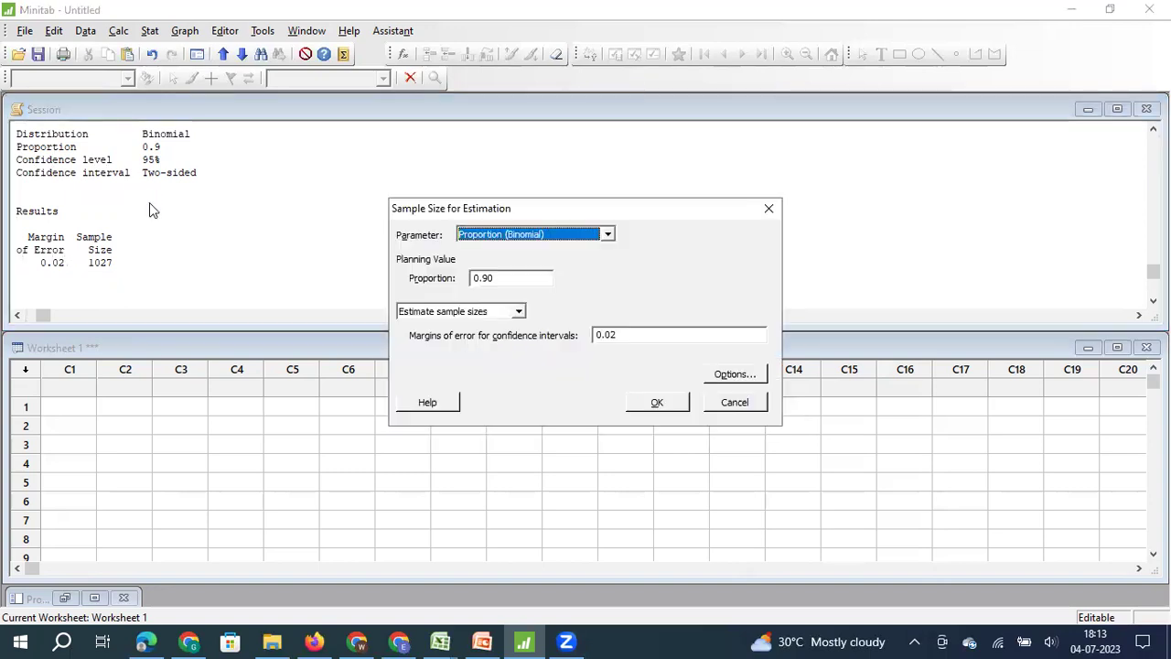
left_click(509, 277)
key("BackSpace")
key("BackSpace")
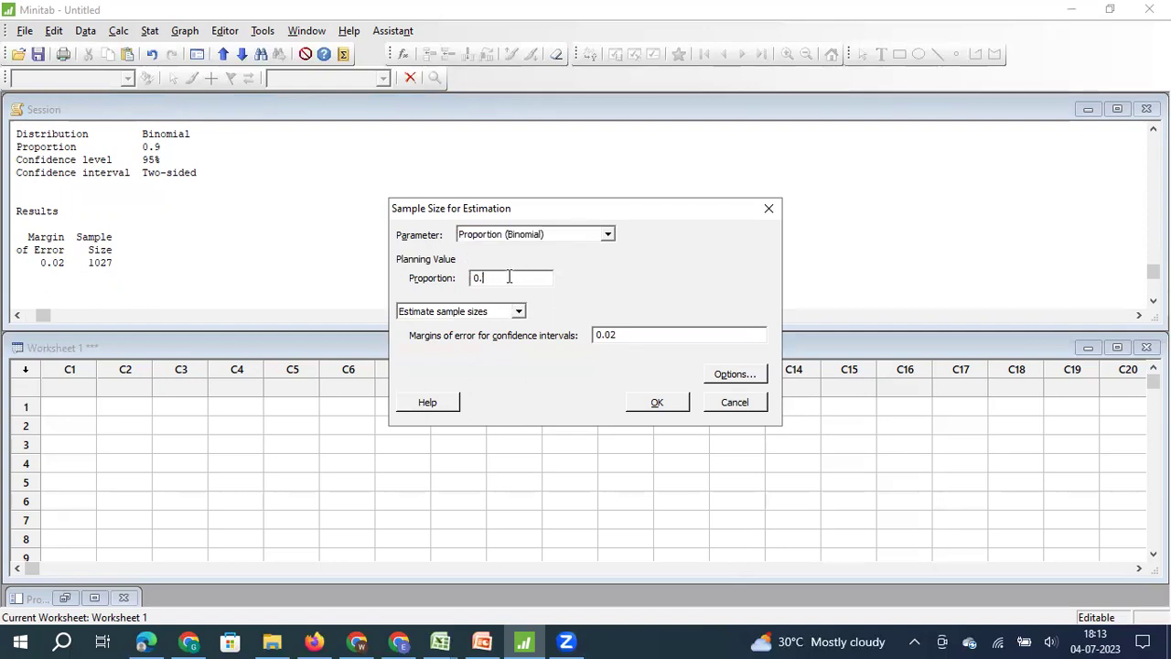
type("80")
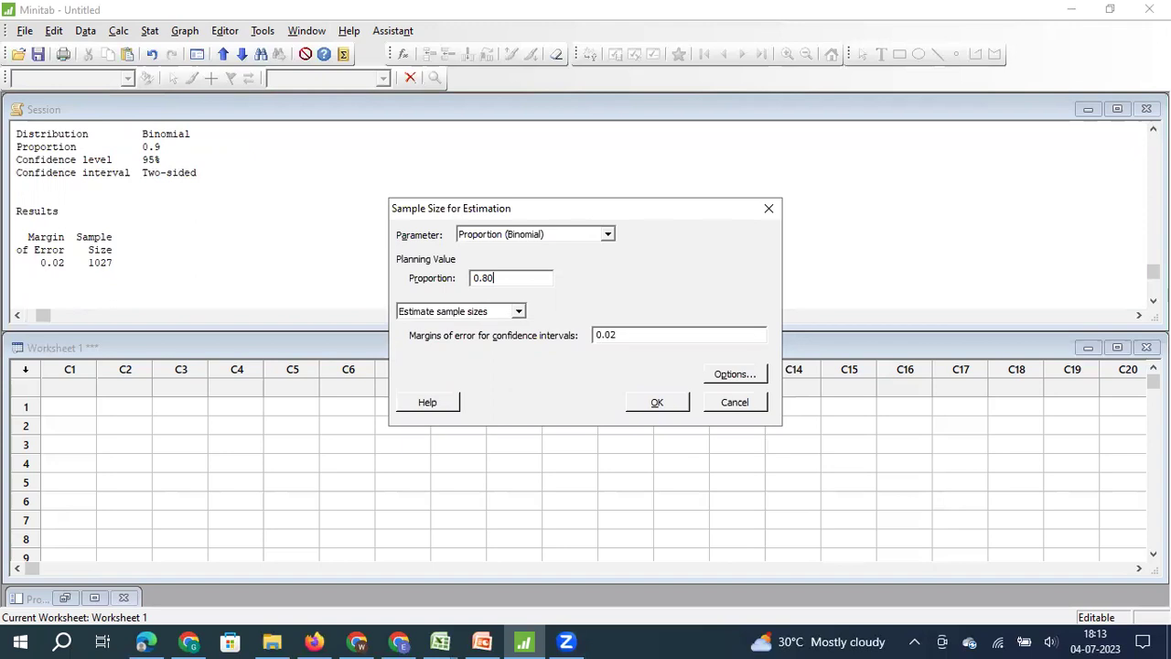
left_click(651, 404)
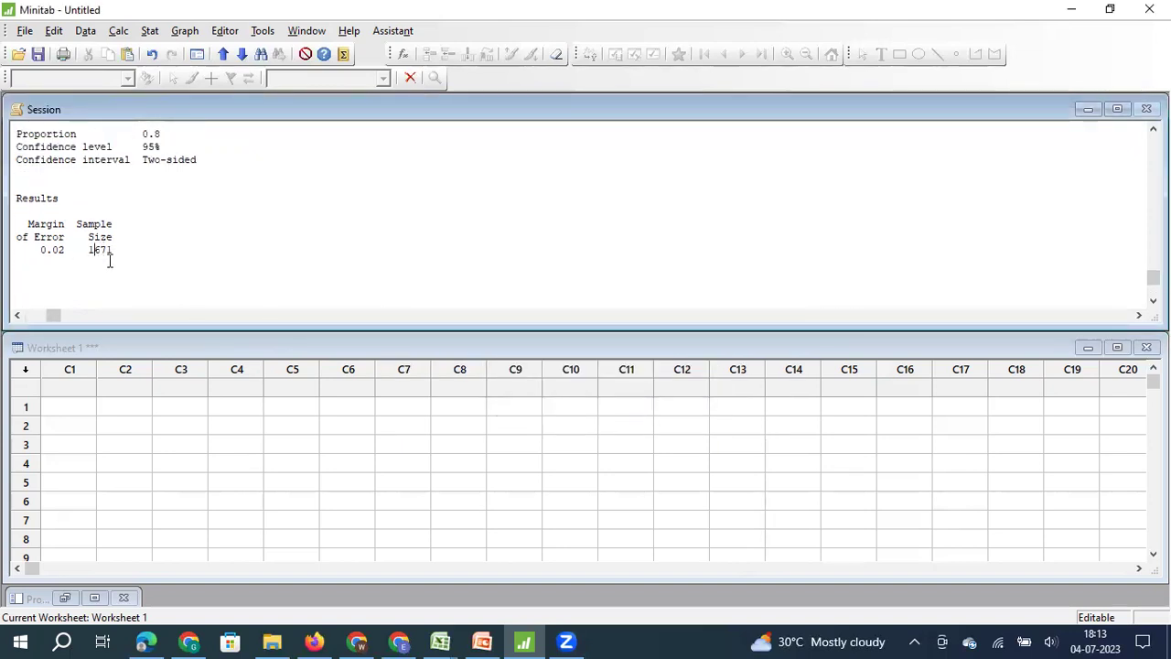
Step: Repeat the sample size estimation with a planning proportion of 0.60
key("ctrl+e")
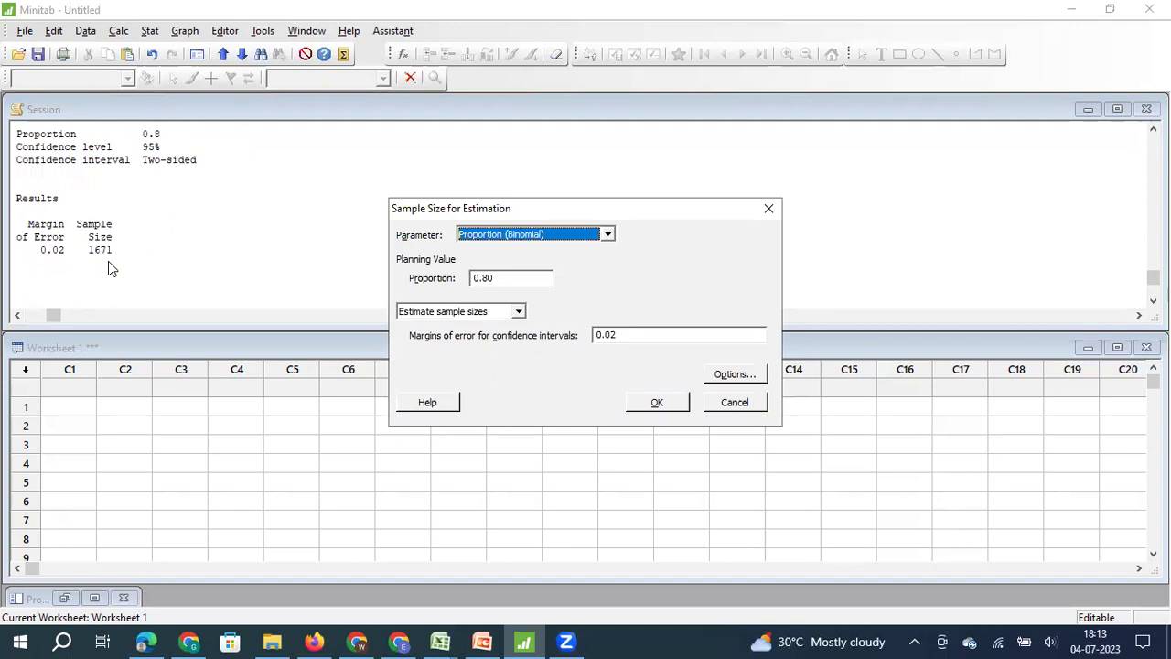
left_click(517, 277)
key("BackSpace")
key("BackSpace")
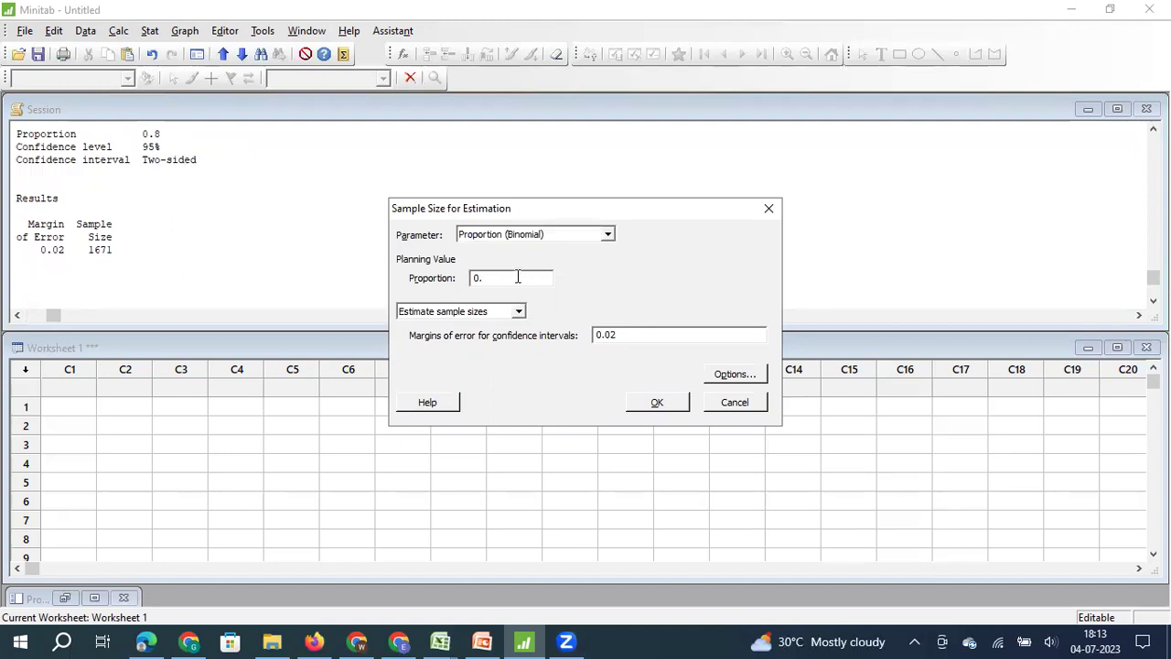
type("60")
left_click(670, 404)
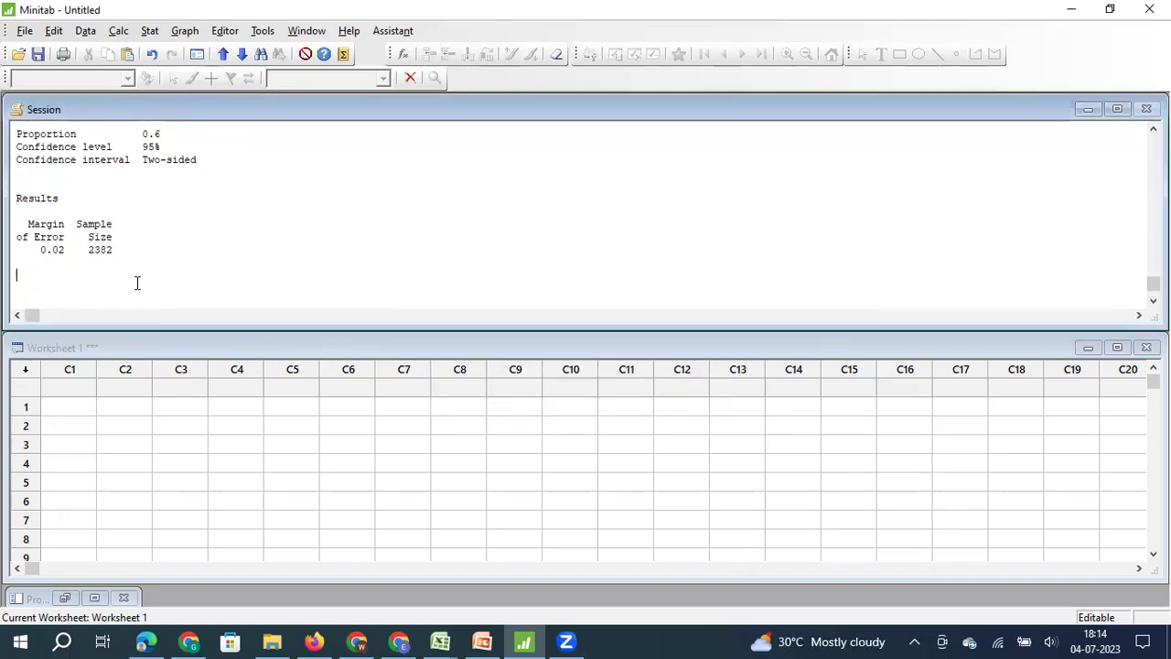
Step: Recalculate the sample size with the planning proportion set to 0.5
key("ctrl+e")
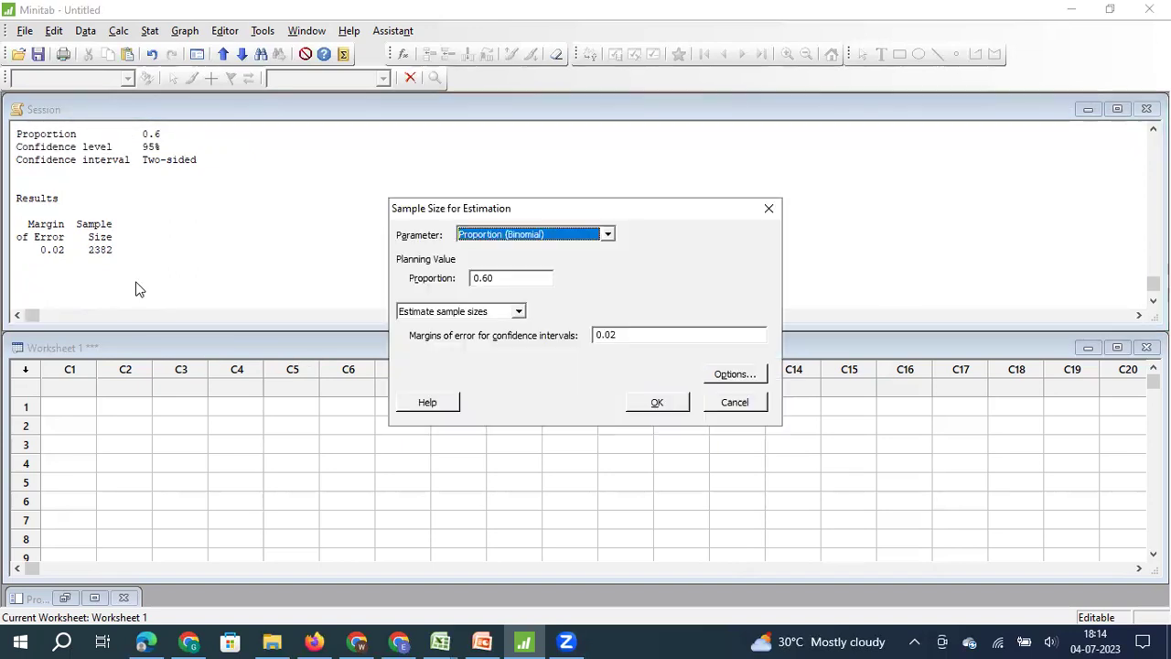
left_click(513, 278)
key("BackSpace")
key("BackSpace")
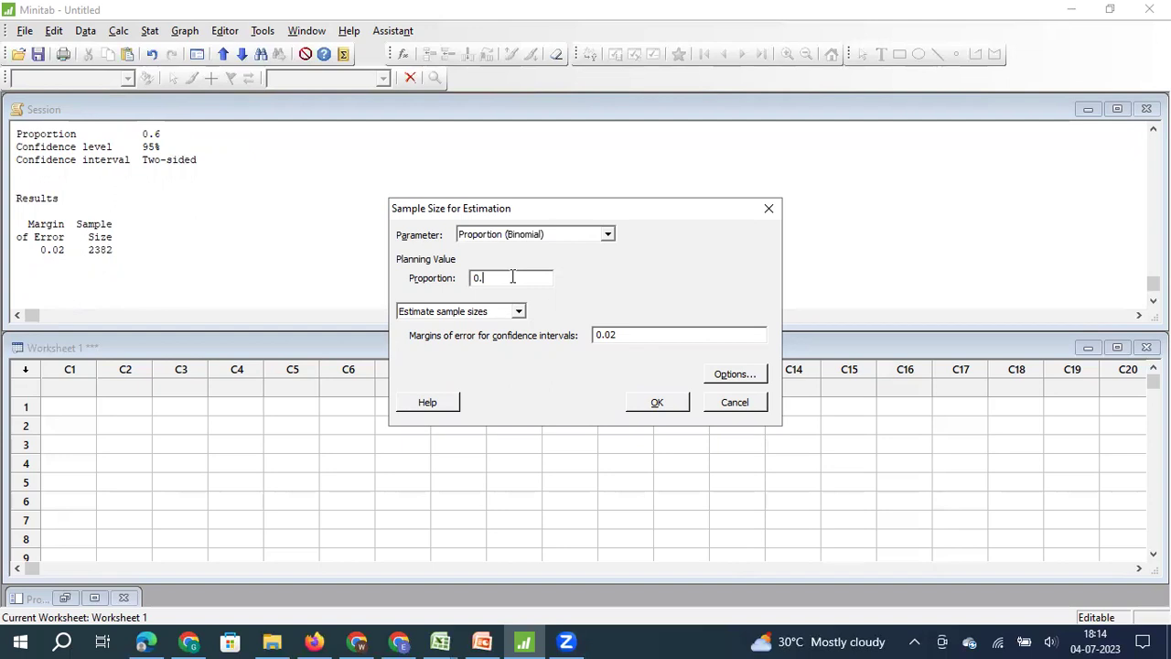
type("5")
left_click(654, 403)
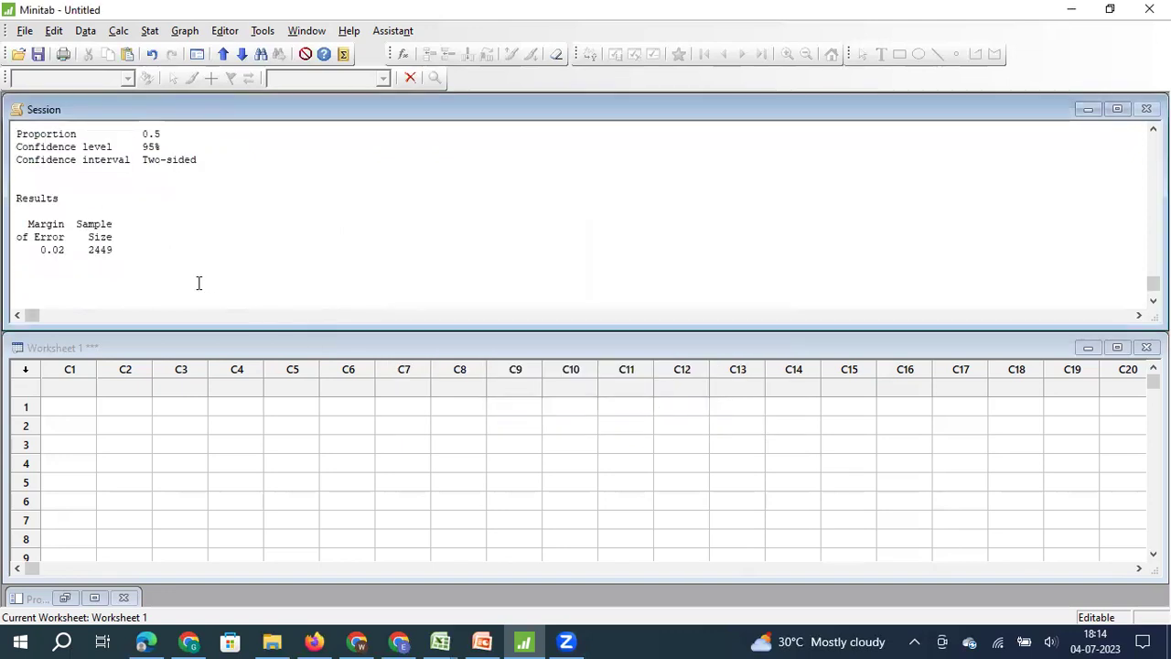
Step: Review the session output, comparing the sample size for the 0.5 proportion with that of the preceding estimation
left_click(167, 257)
key("Up")
key("Up")
key("Up")
key("Up")
key("Up")
key("Up")
key("Up")
key("Up")
key("Up")
key("Up")
key("Up")
key("Up")
key("Up")
key("Up")
key("Up")
key("Up")
key("Up")
key("Up")
key("Up")
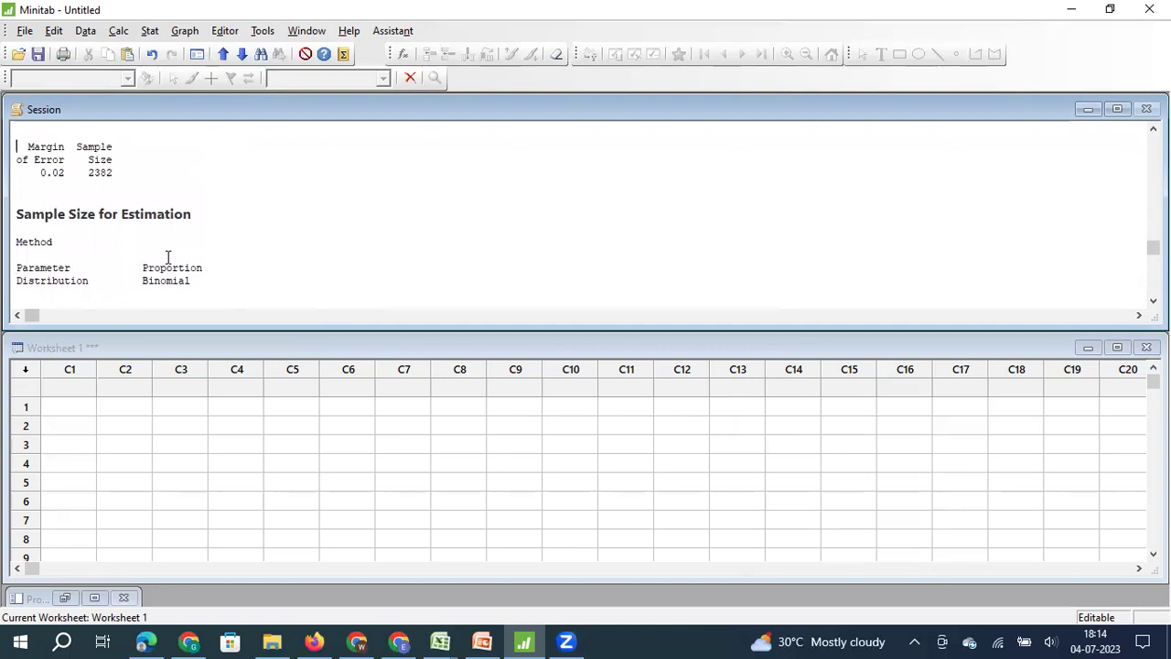
key("Down")
key("Down")
key("Down")
key("Down")
key("Down")
key("Down")
key("Down")
key("Down")
key("Down")
key("Down")
key("Down")
key("Down")
key("Down")
key("Down")
key("Down")
key("Down")
key("Down")
key("Down")
key("Down")
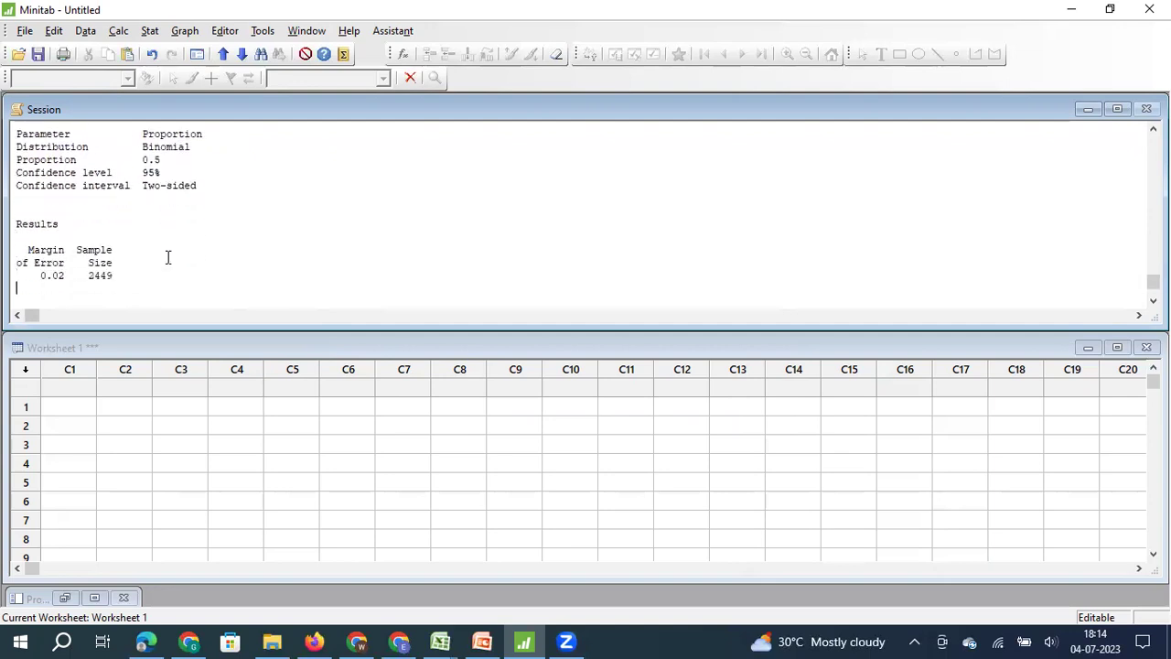
key("Down")
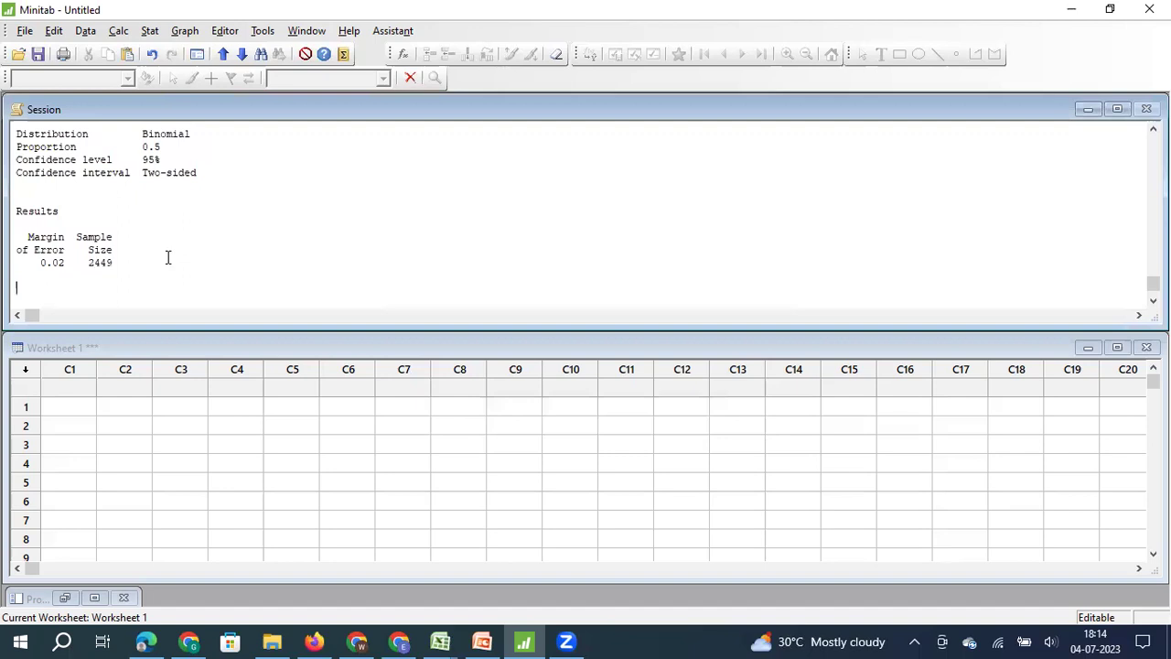
Step: Rerun the sample size estimation with a planning proportion of 0.4
key("ctrl+e")
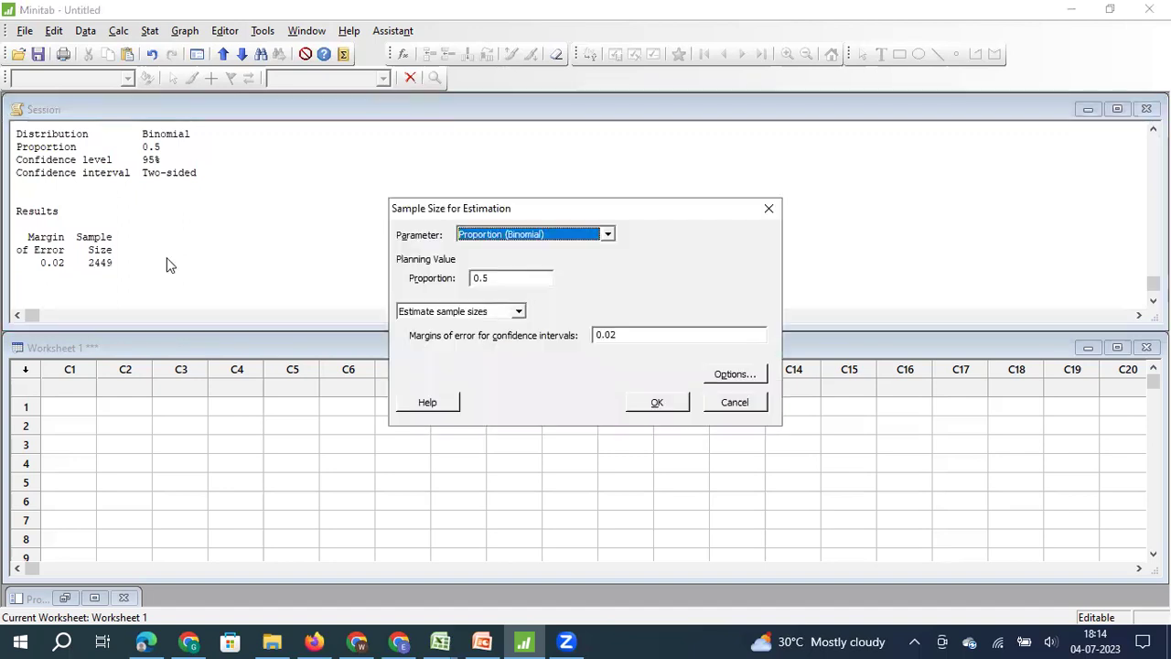
left_click(512, 281)
key("BackSpace")
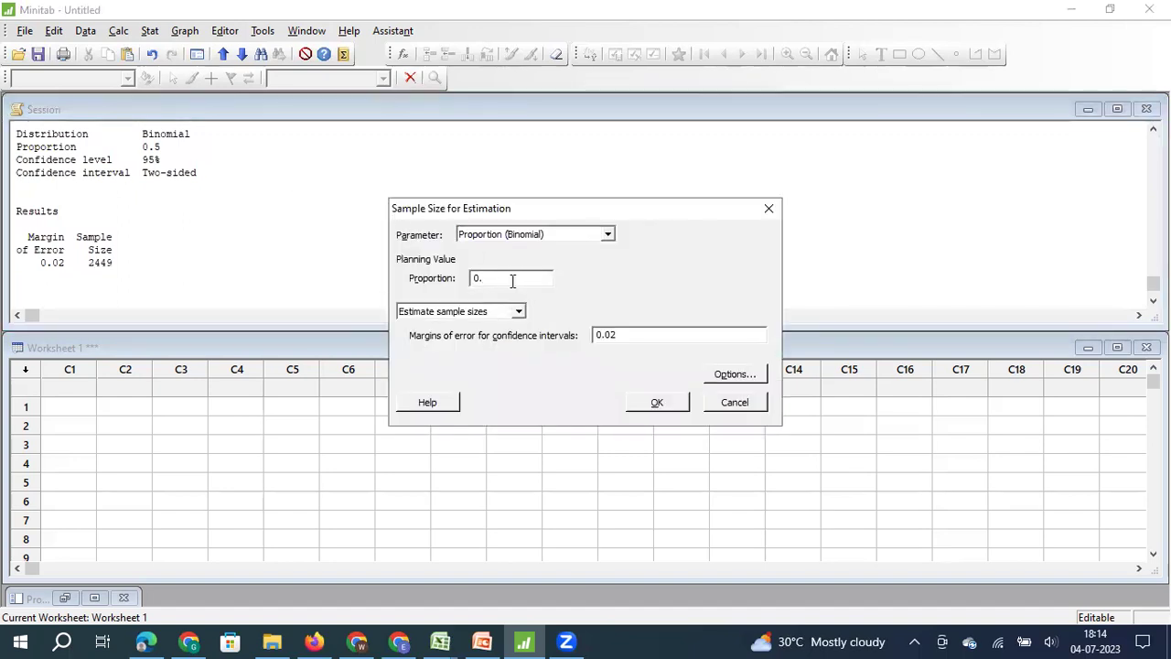
type("4")
left_click(648, 401)
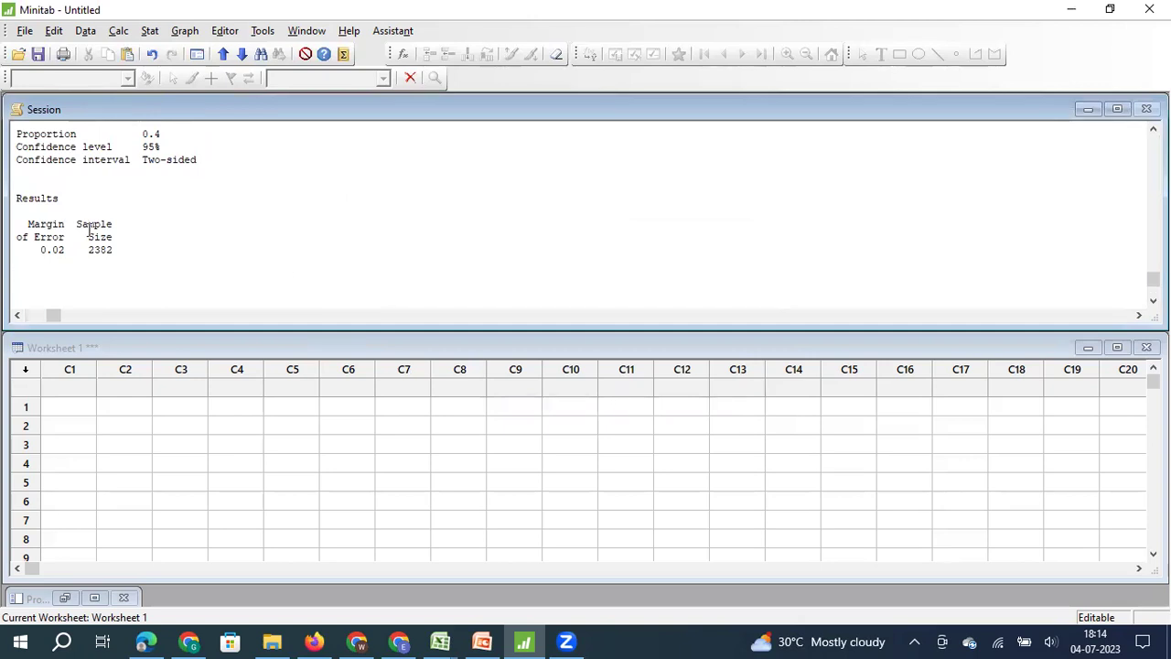
Step: Repeat the sample size estimation with the planning proportion set to 0.20
key("ctrl+e")
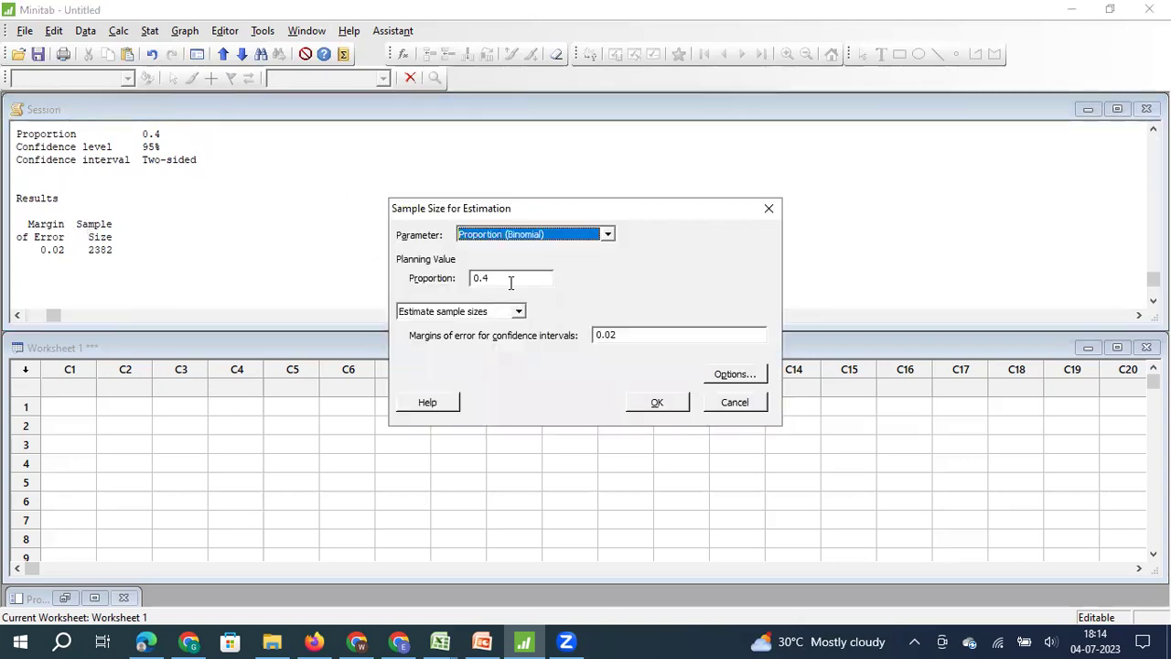
left_click(510, 280)
key("BackSpace")
type("20")
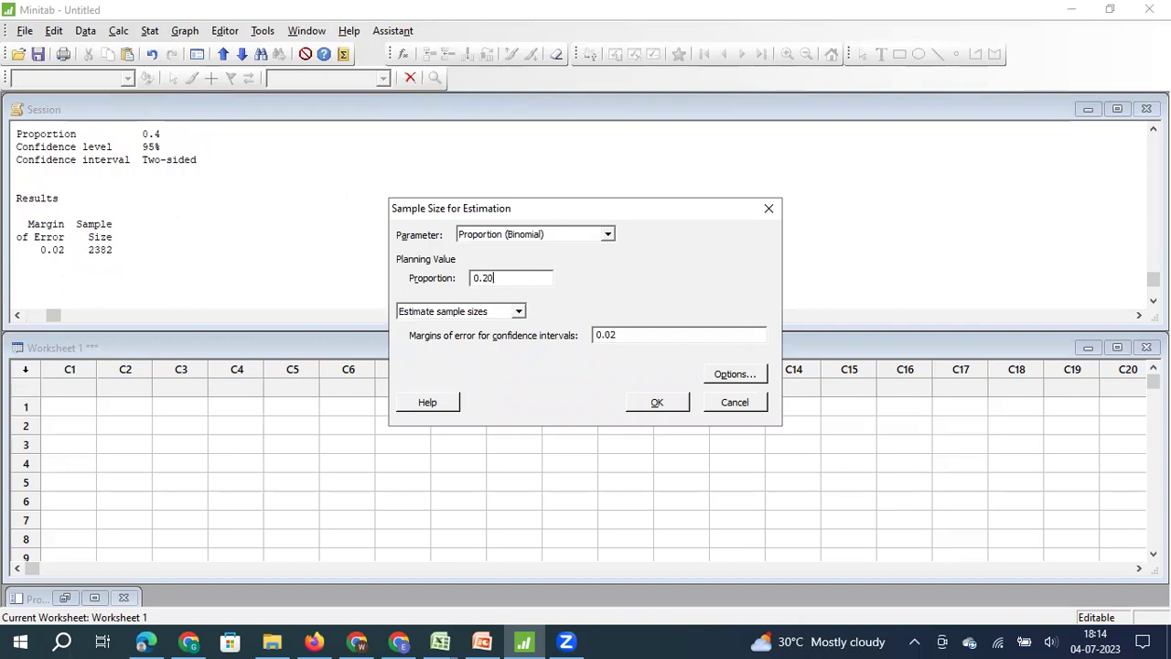
left_click(649, 406)
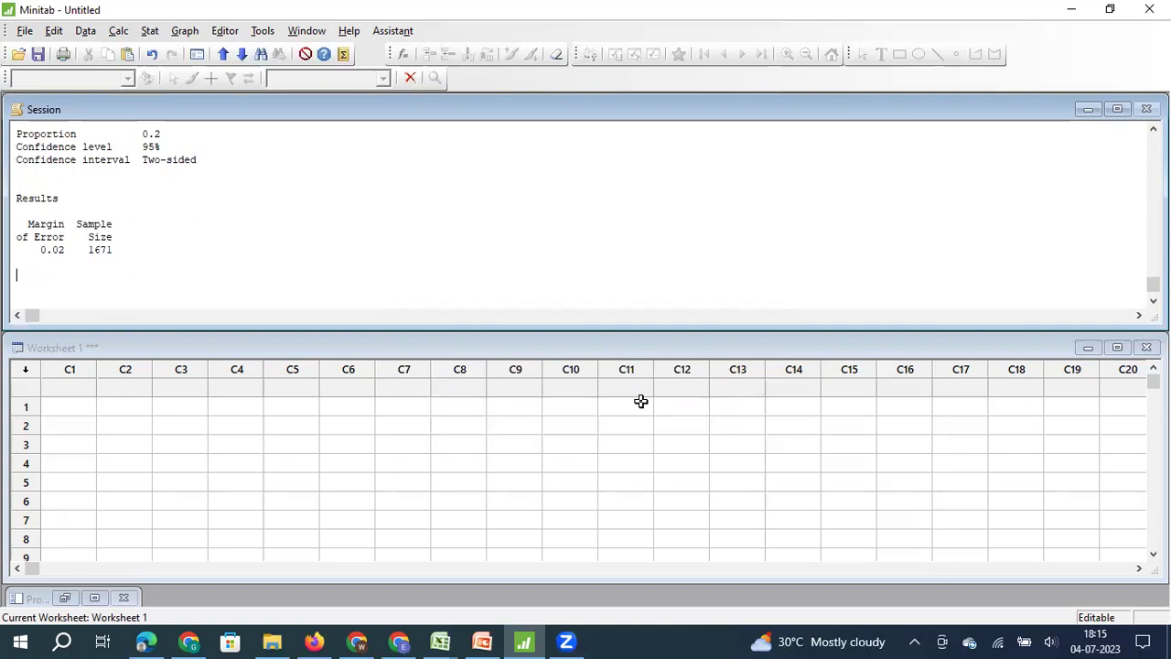
Step: Recalculate the sample size with a planning proportion of 0.90 and a margin of error of 0.01
key("ctrl+e")
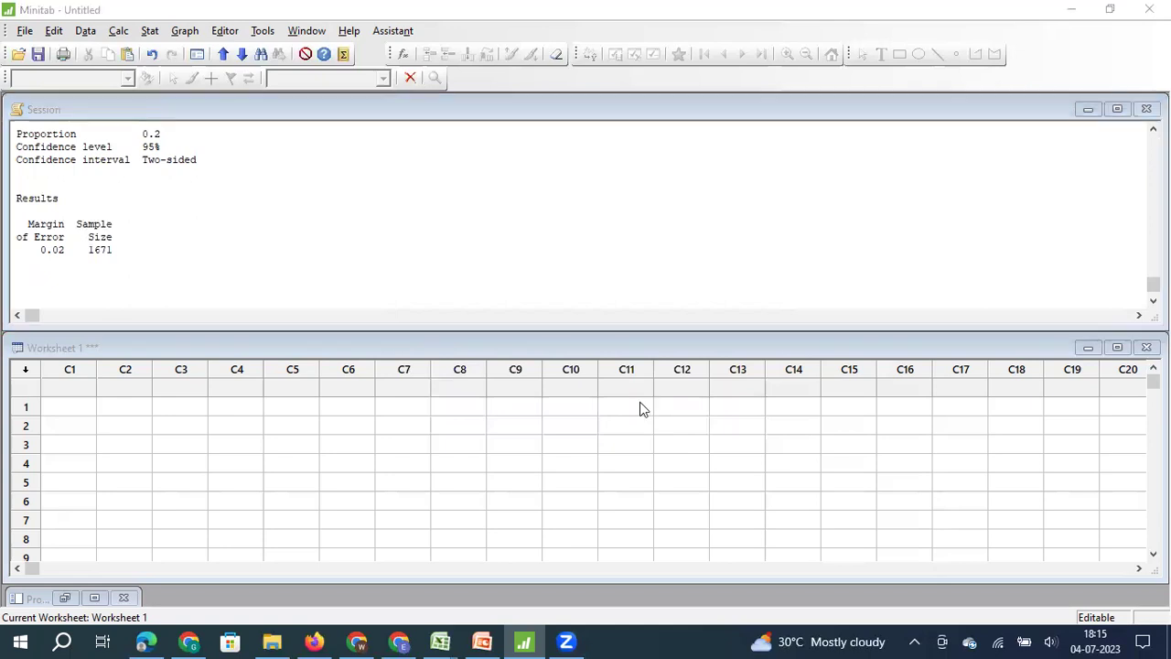
left_click(522, 274)
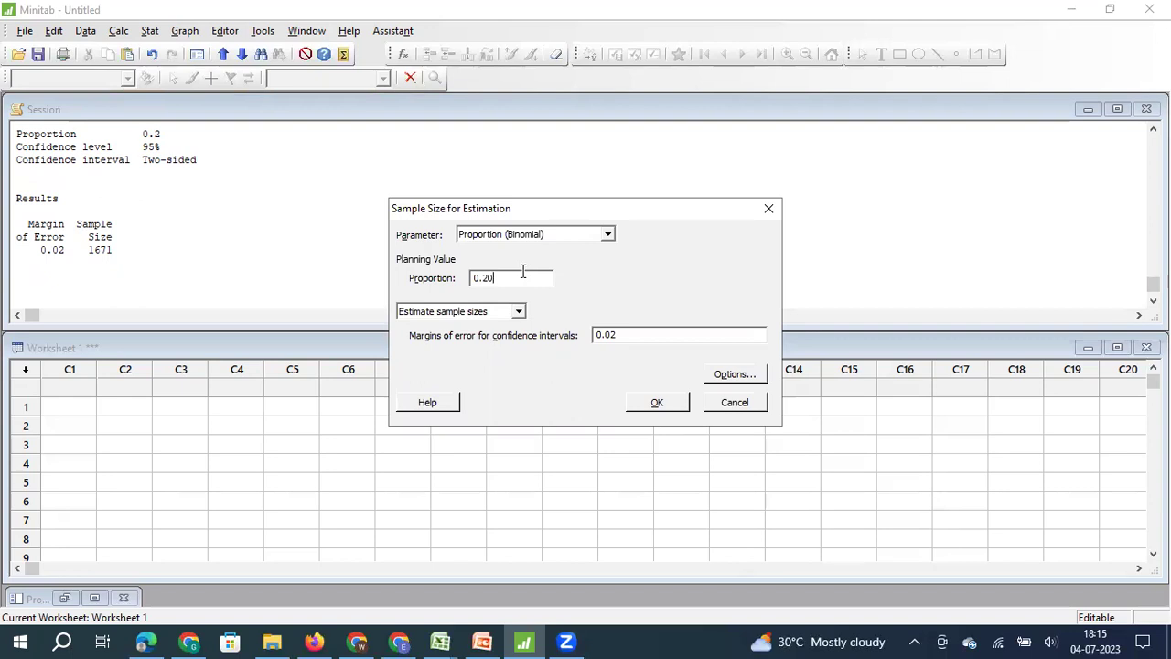
key("BackSpace")
key("BackSpace")
type("90")
key("BackSpace")
type("1")
left_click(681, 402)
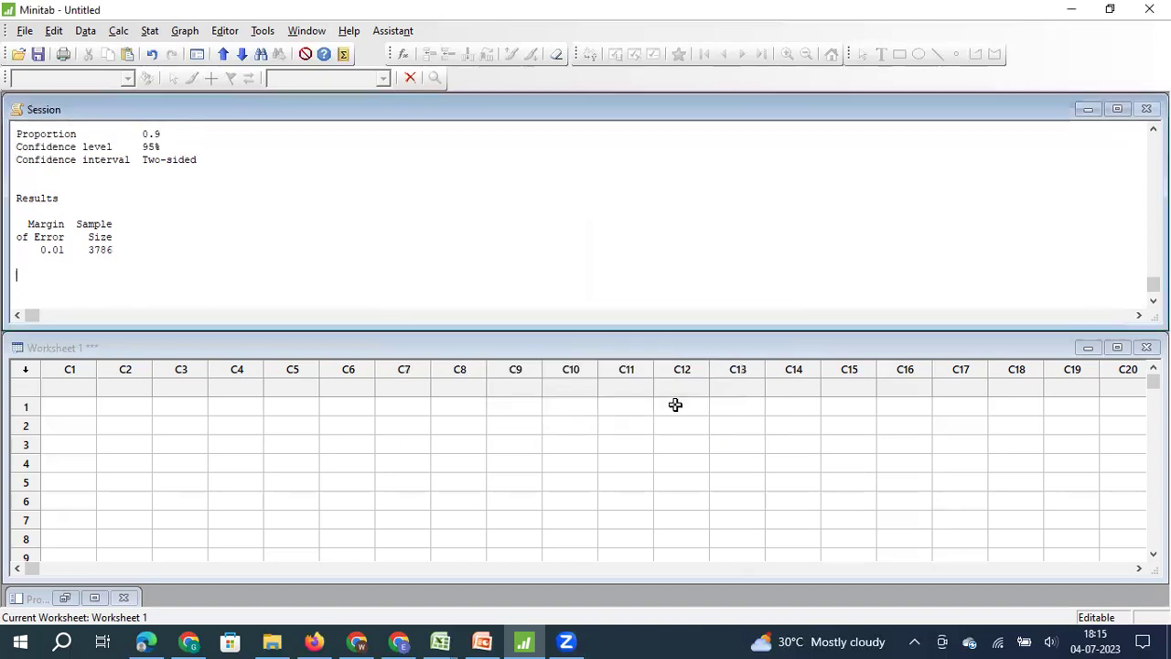
Step: Reopen the sample size estimation and set the margin of error for confidence intervals to 0.02
key("ctrl+e")
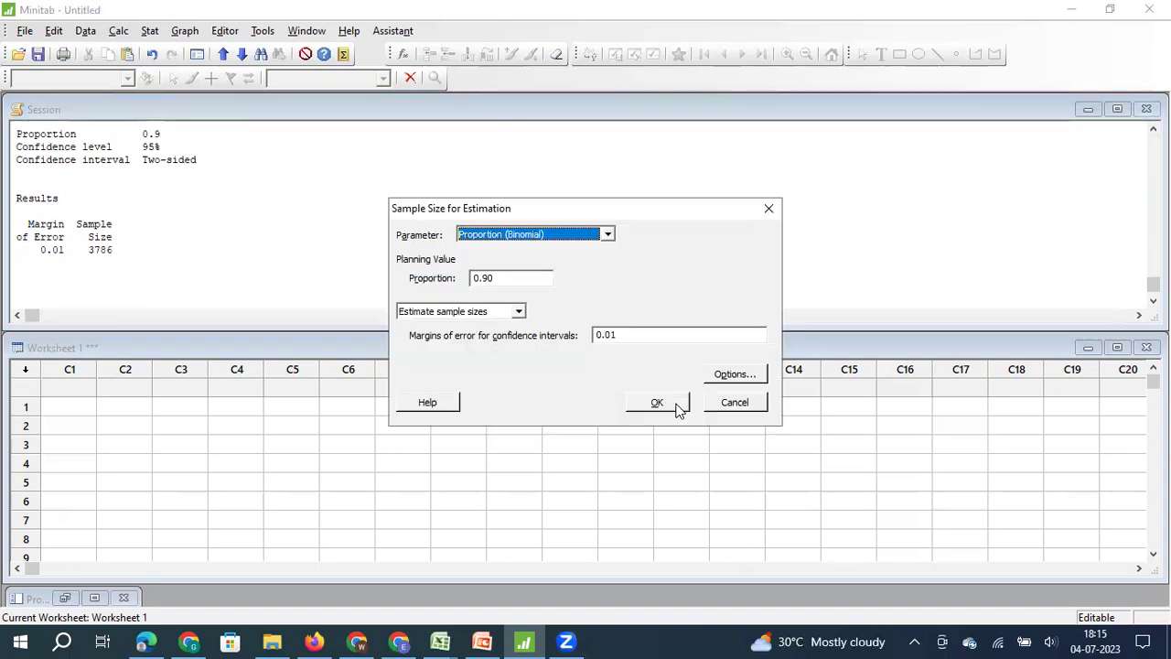
left_click(640, 333)
key("BackSpace")
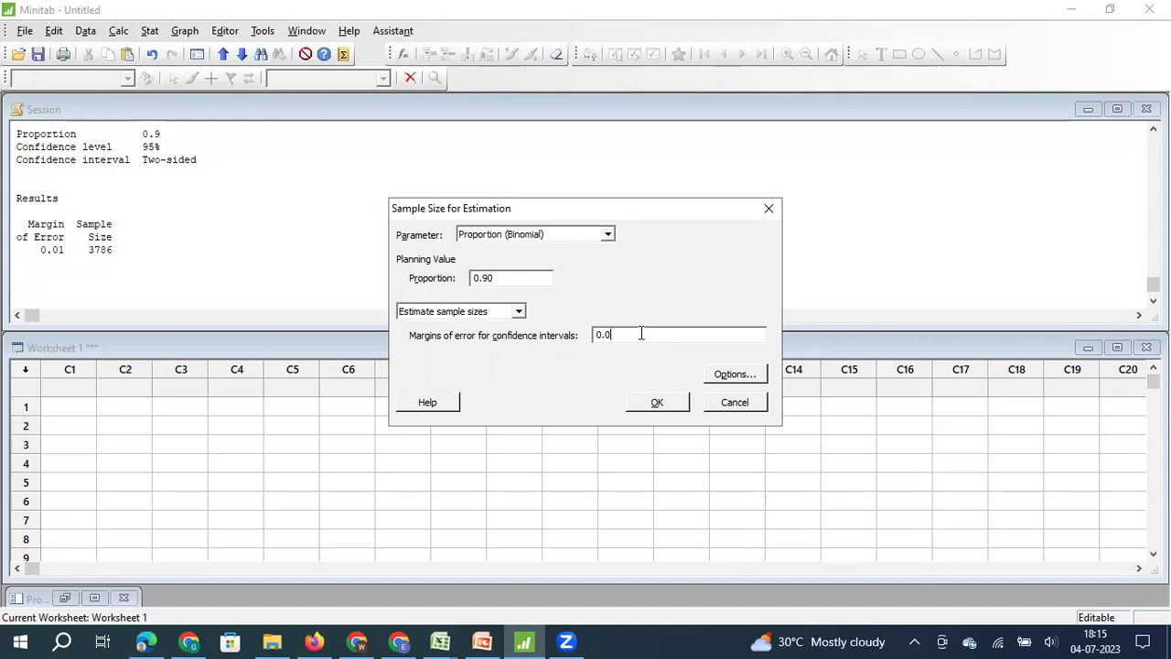
type("2")
Step: Set the confidence level to 99 in the estimation options and run the sample size calculation
left_click(732, 375)
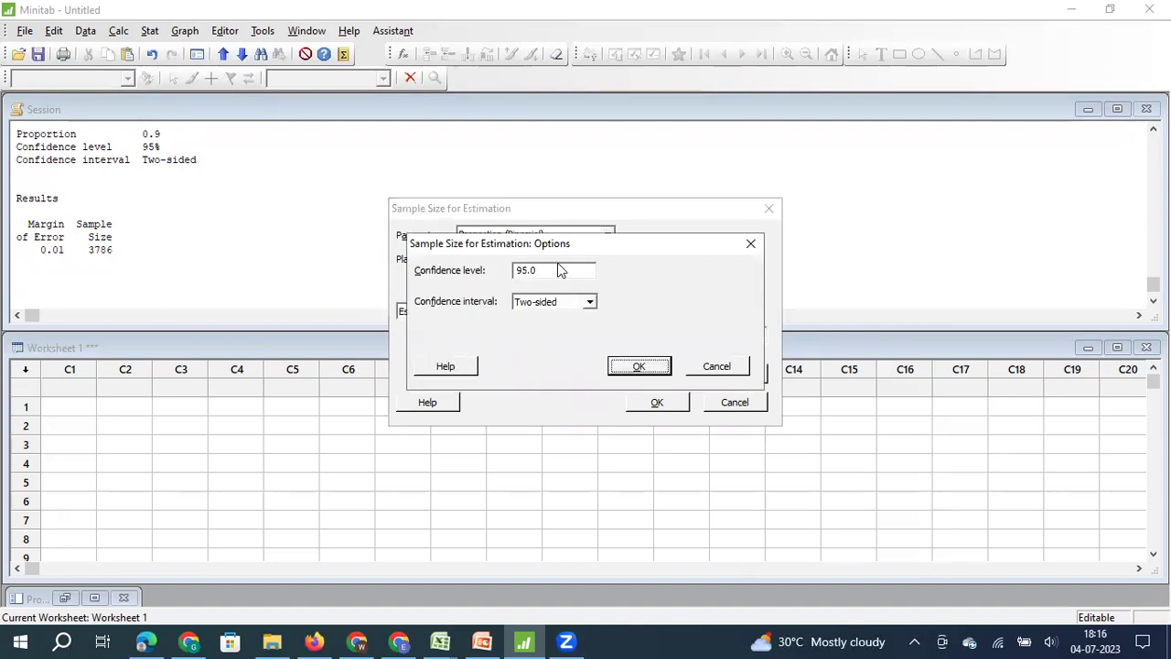
left_click(555, 270)
key("BackSpace")
key("BackSpace")
key("BackSpace")
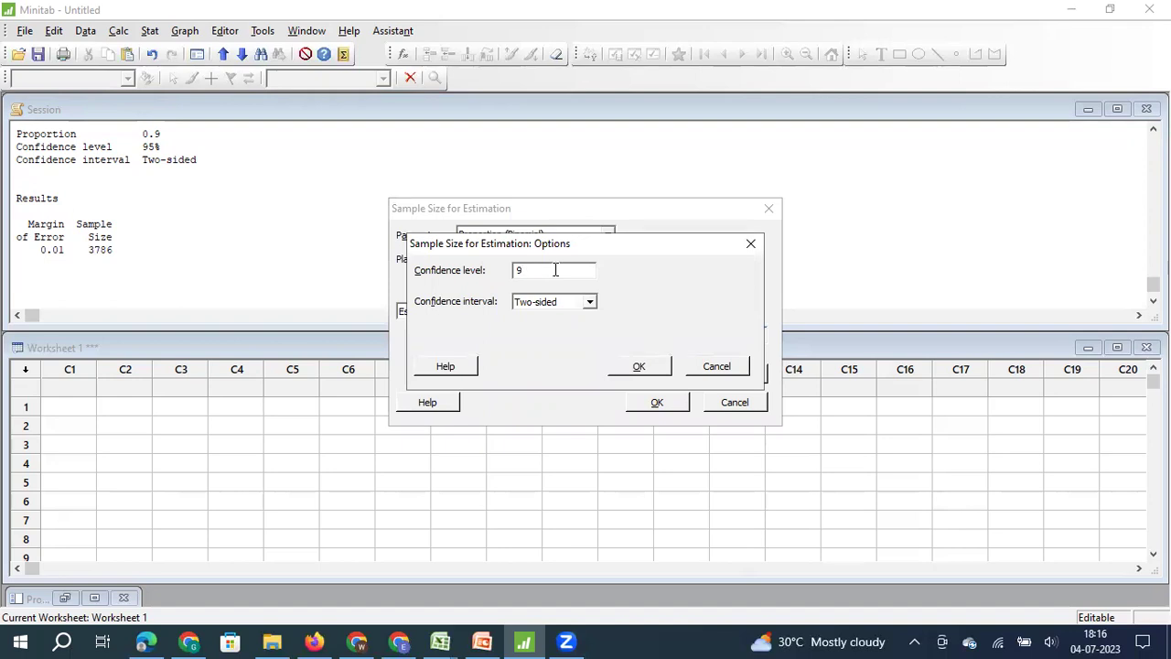
type("9")
left_click(629, 368)
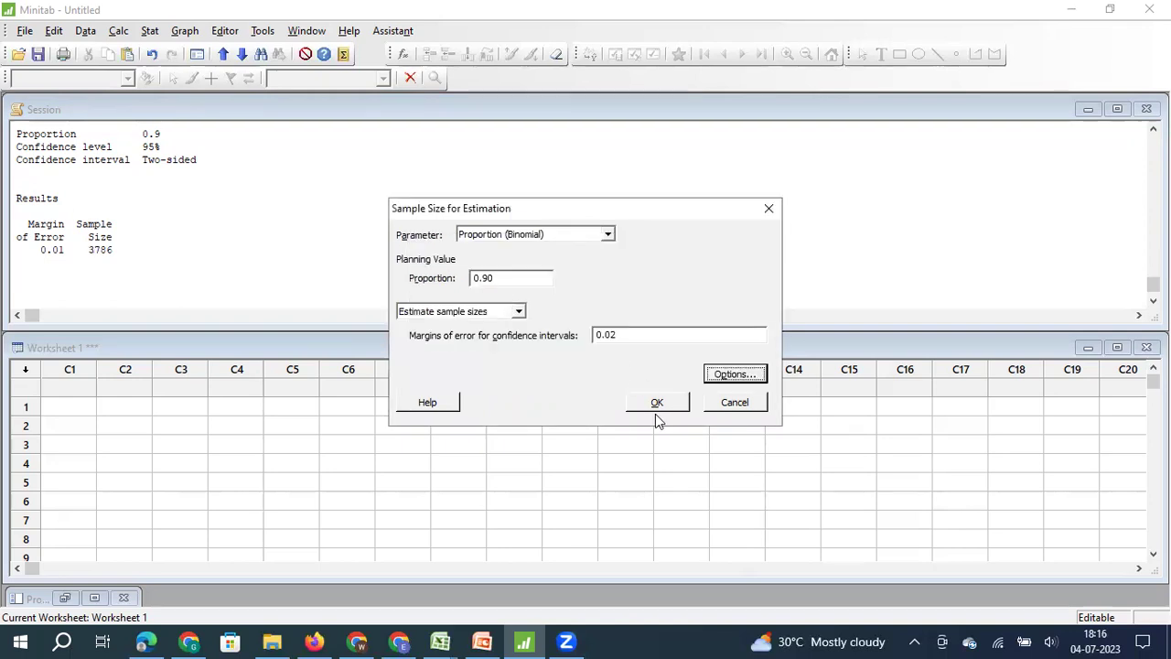
left_click(653, 403)
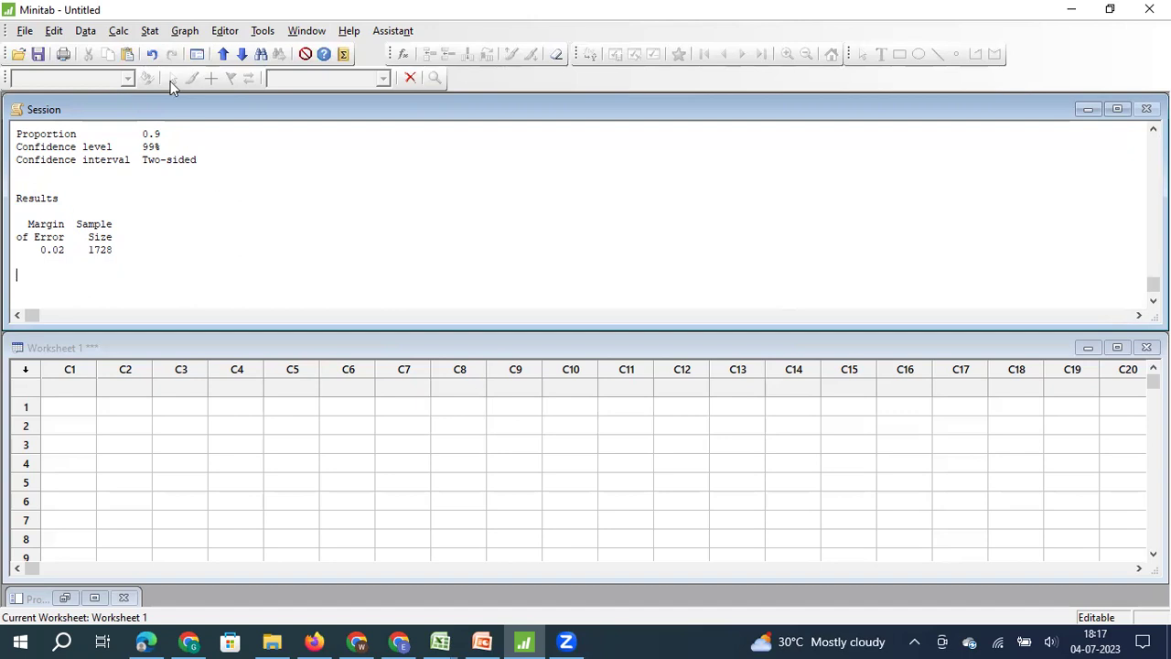
Step: Set up a new Sample Size for Estimation analysis that estimates margins of error for a sample size of 630
left_click(150, 31)
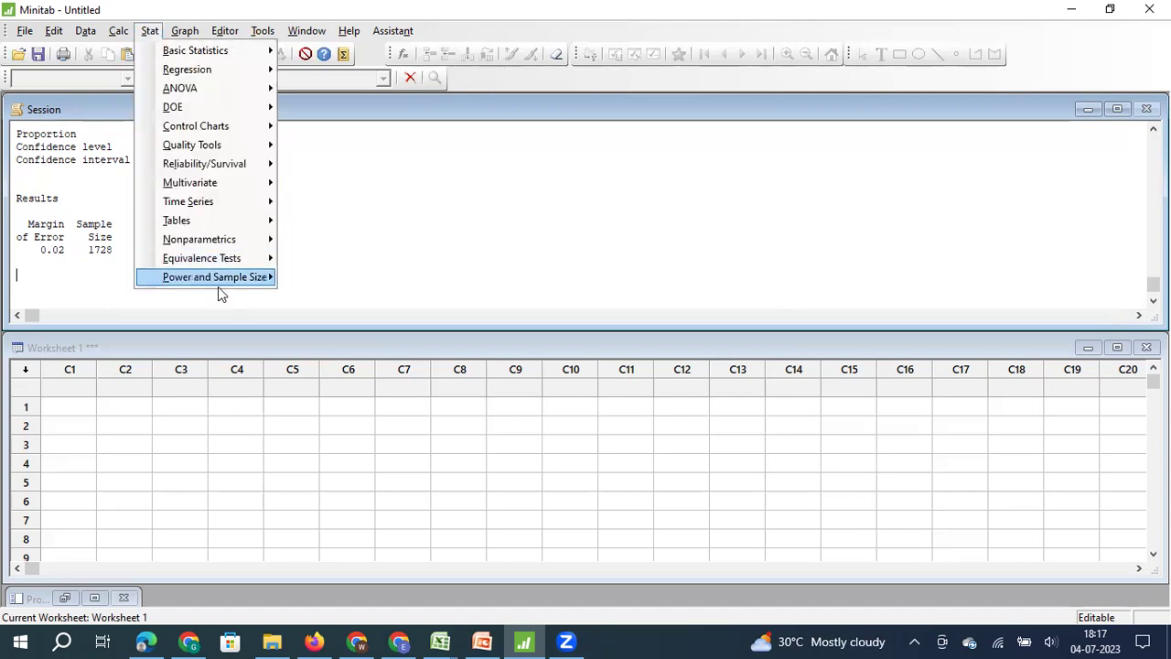
mouse_move(217, 286)
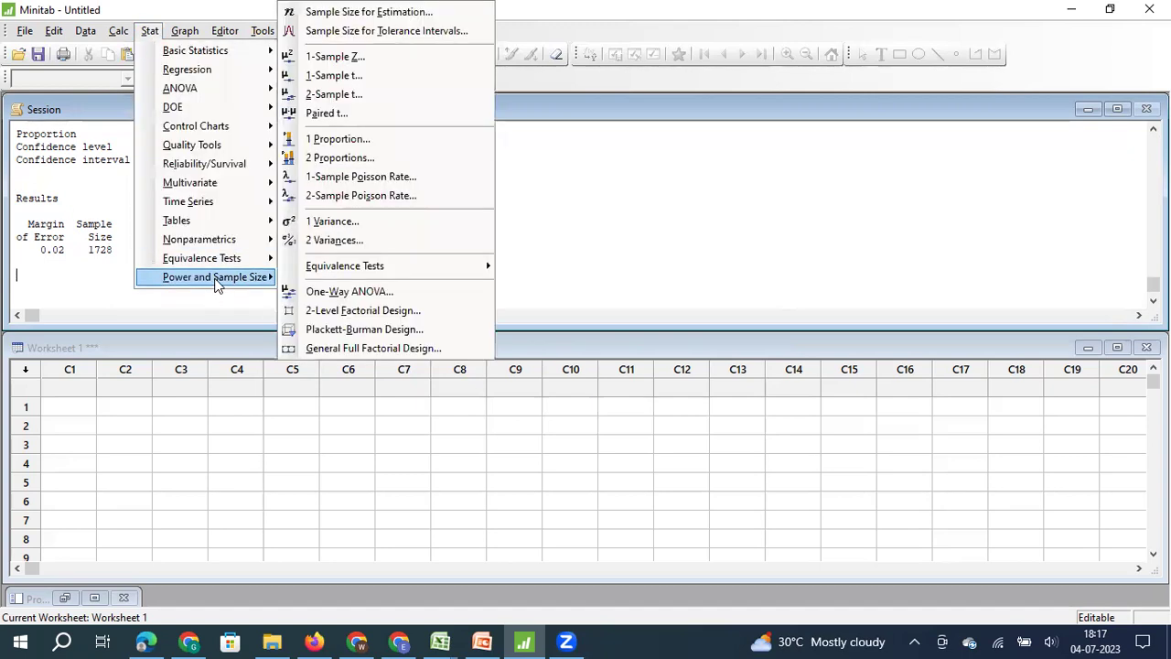
left_click(373, 13)
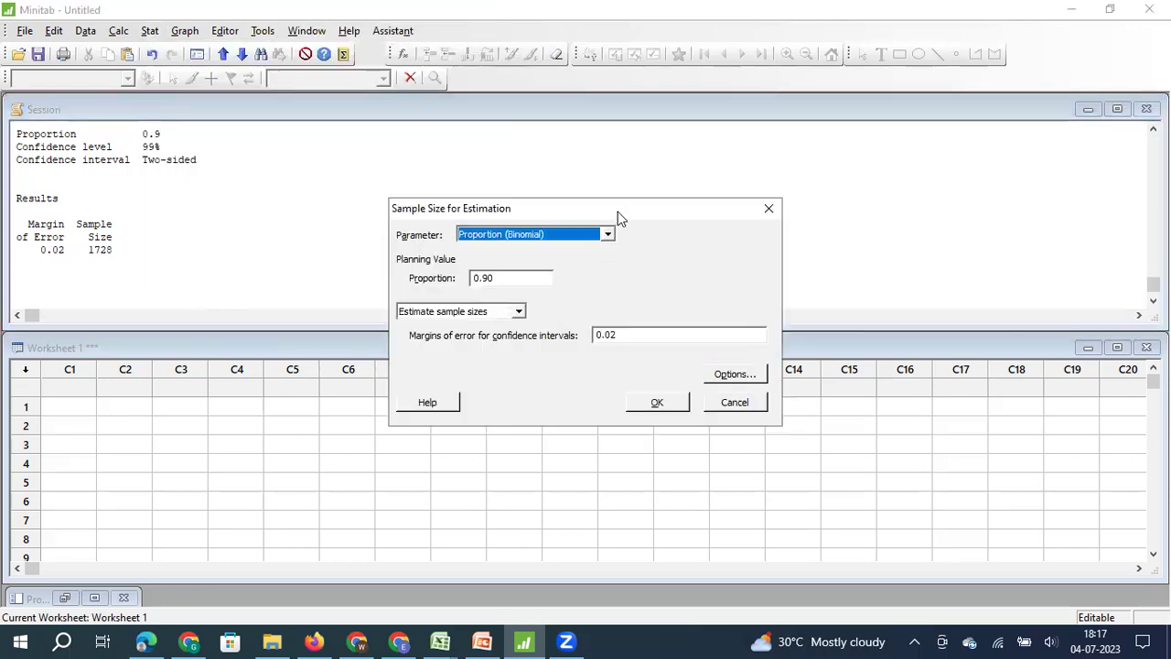
left_click(507, 277)
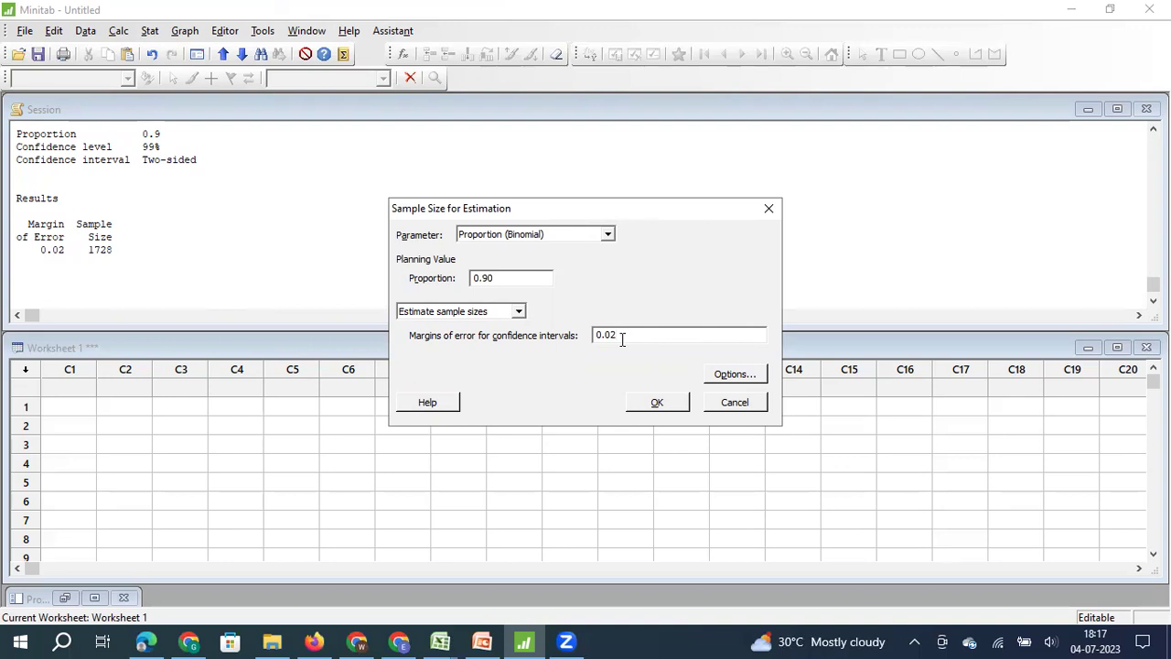
left_click(734, 373)
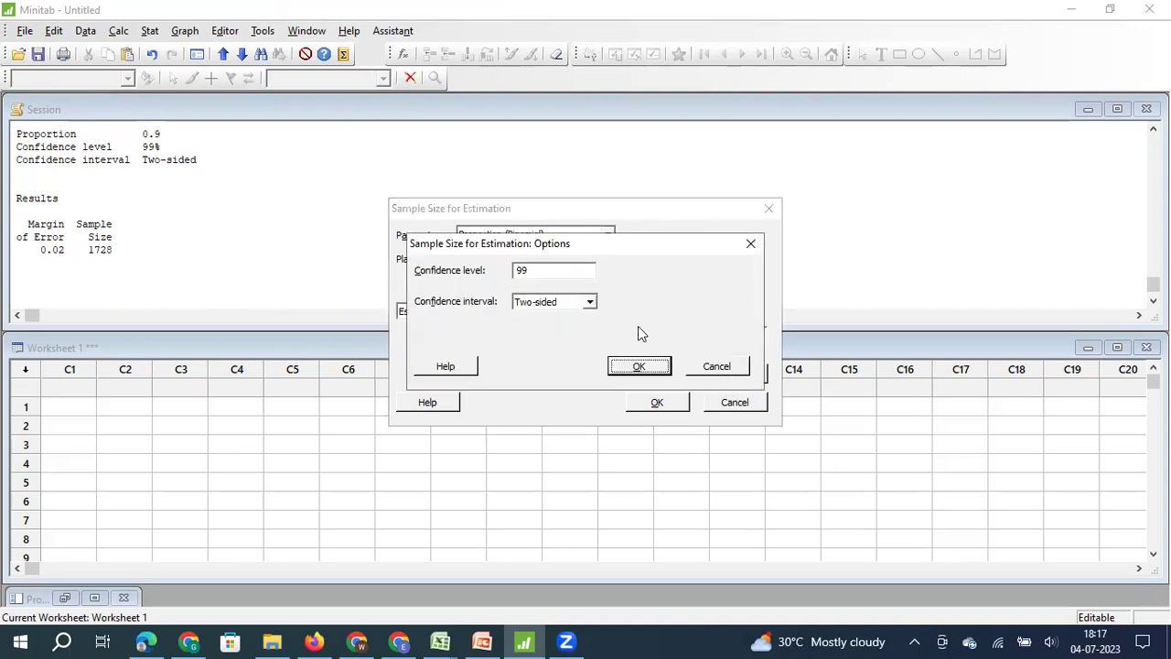
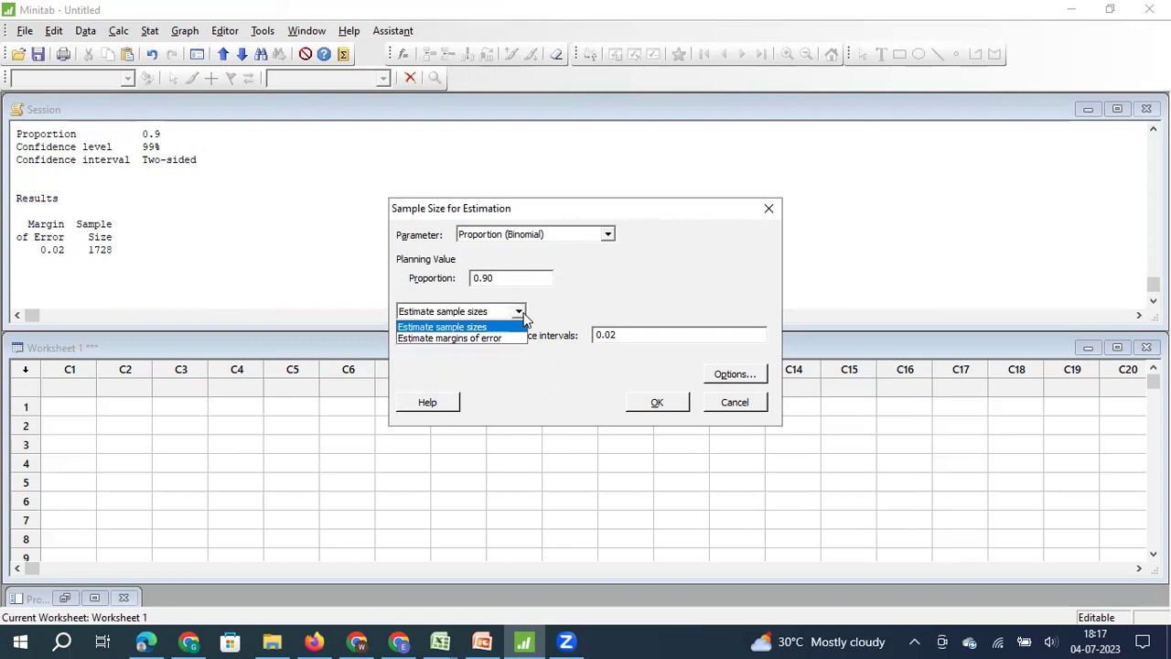
left_click(498, 338)
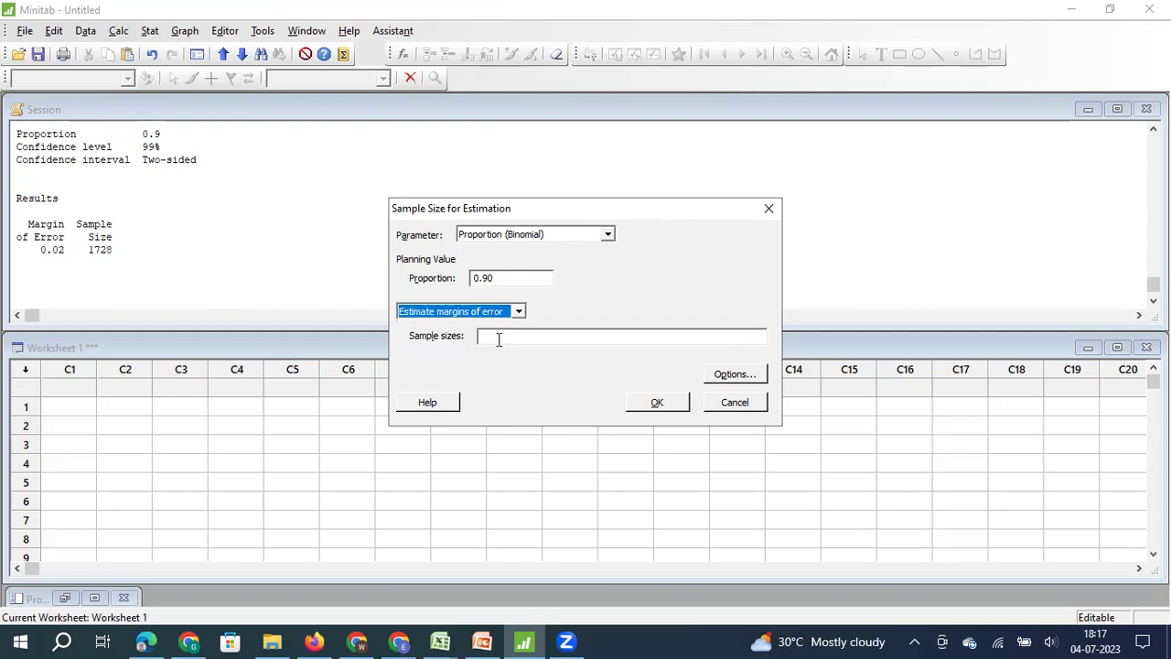
left_click(499, 338)
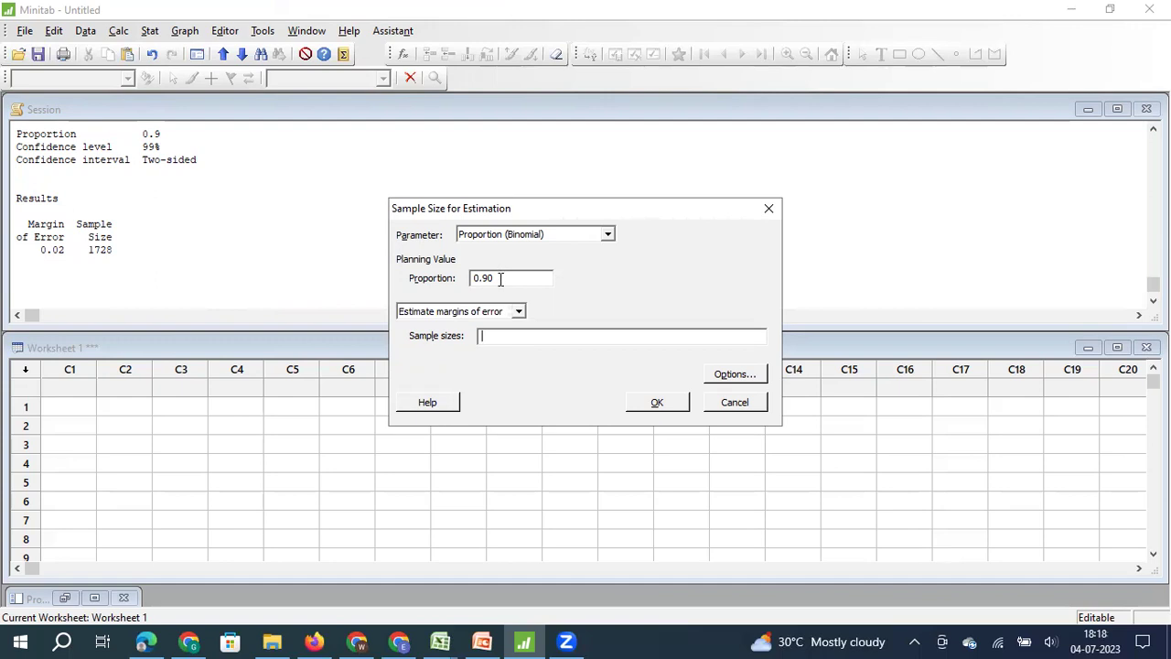
type("630")
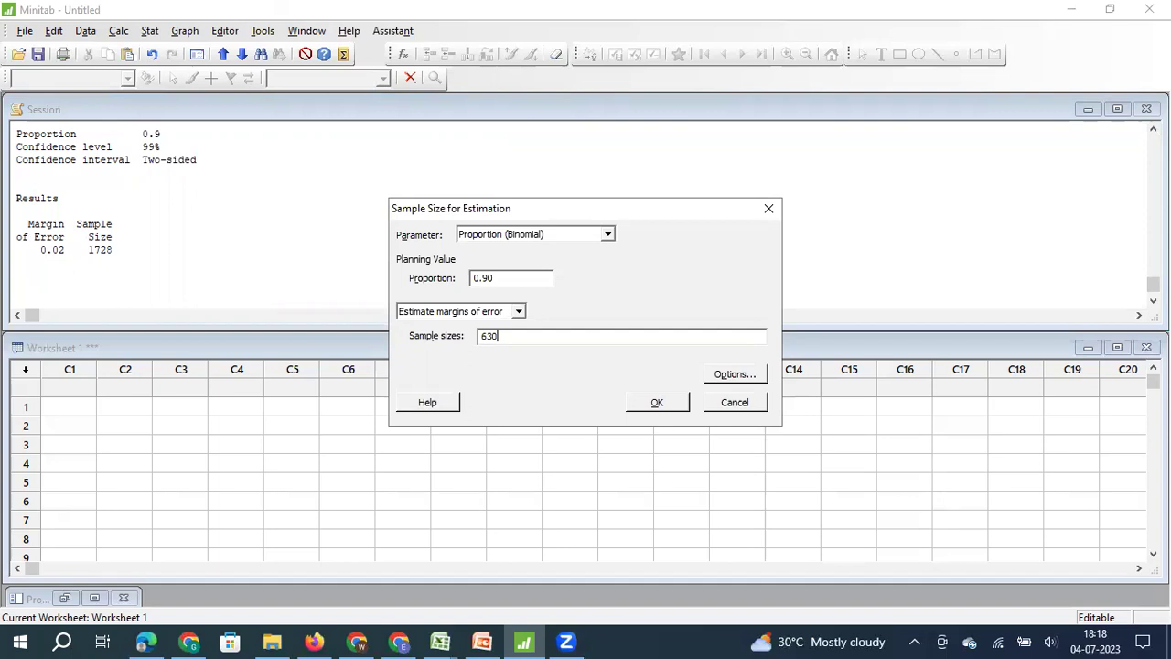
Step: Set the confidence level to 95 in the estimation options and calculate the margins of error
left_click(734, 375)
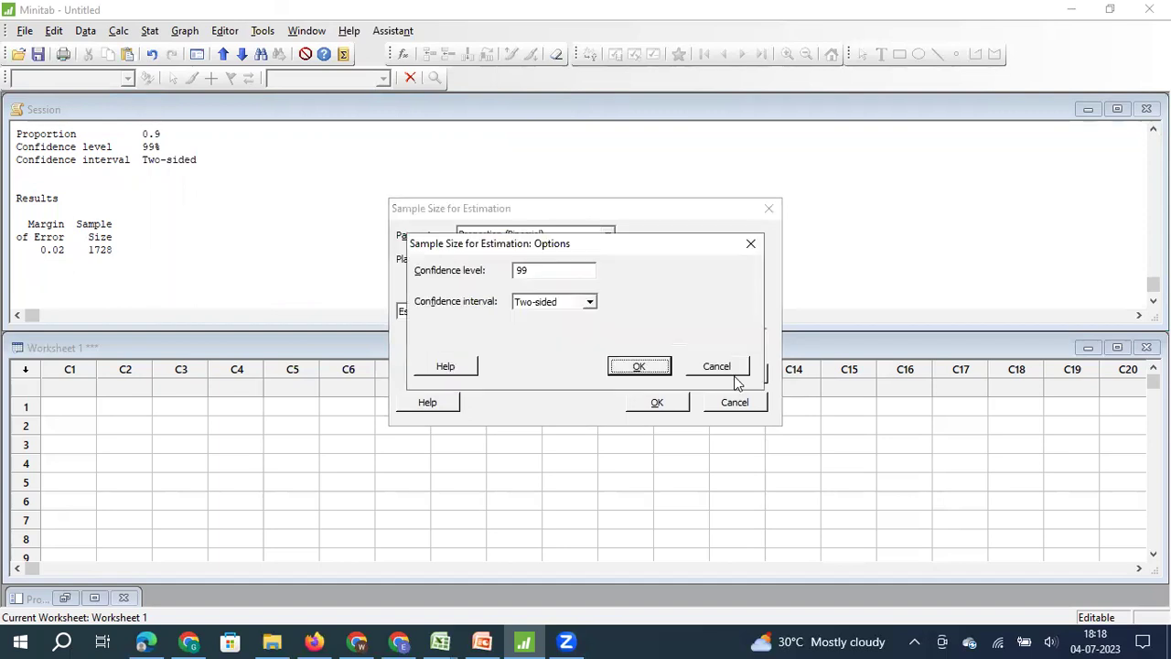
left_click(554, 268)
key("BackSpace")
type("5")
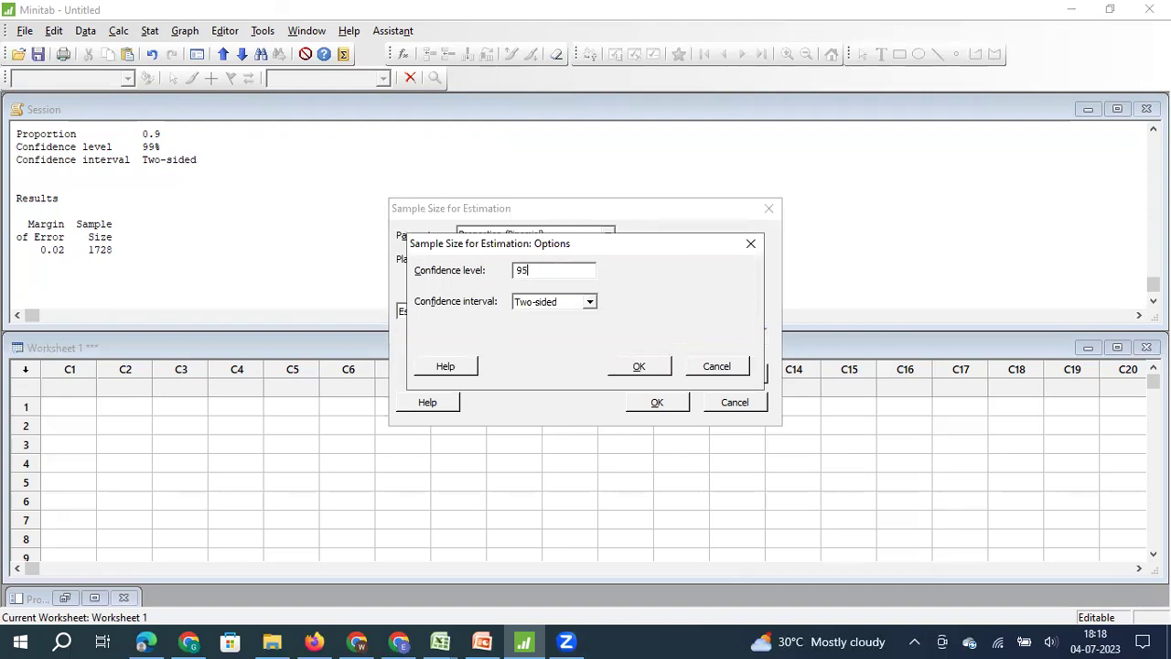
left_click(629, 368)
left_click(659, 408)
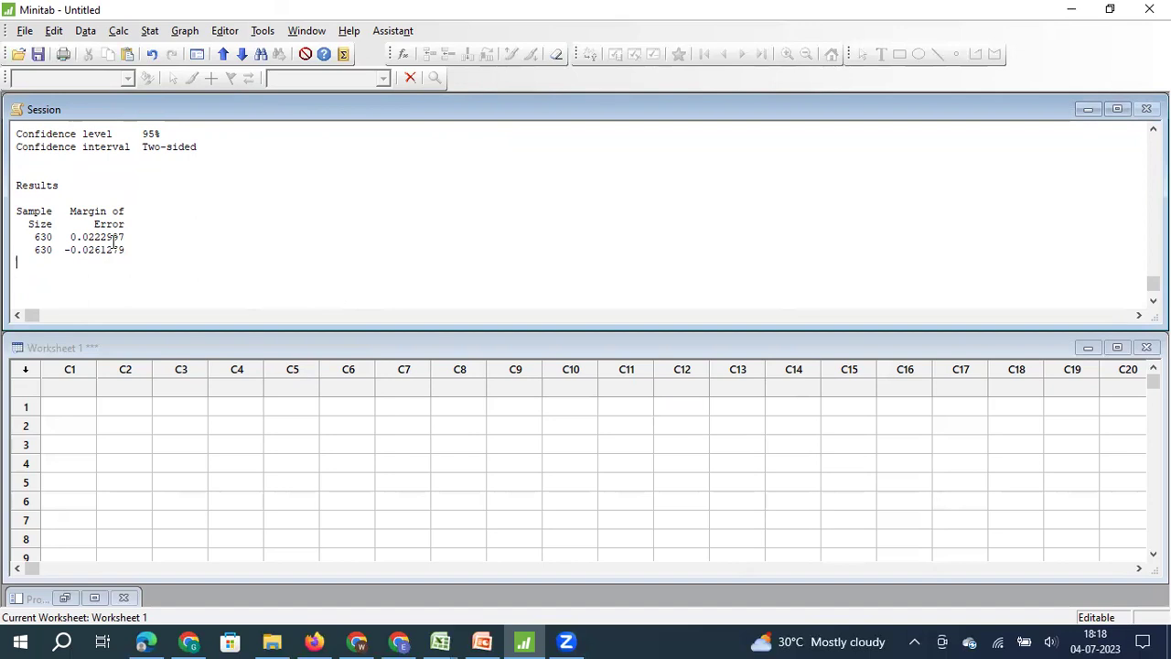
left_click(153, 254)
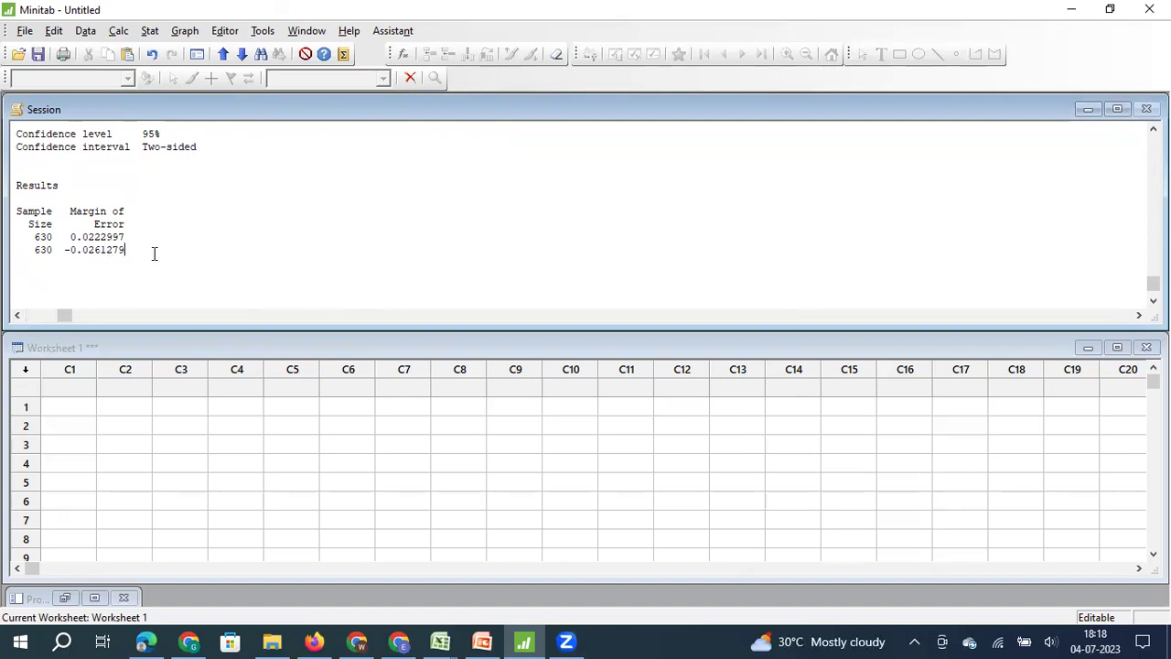